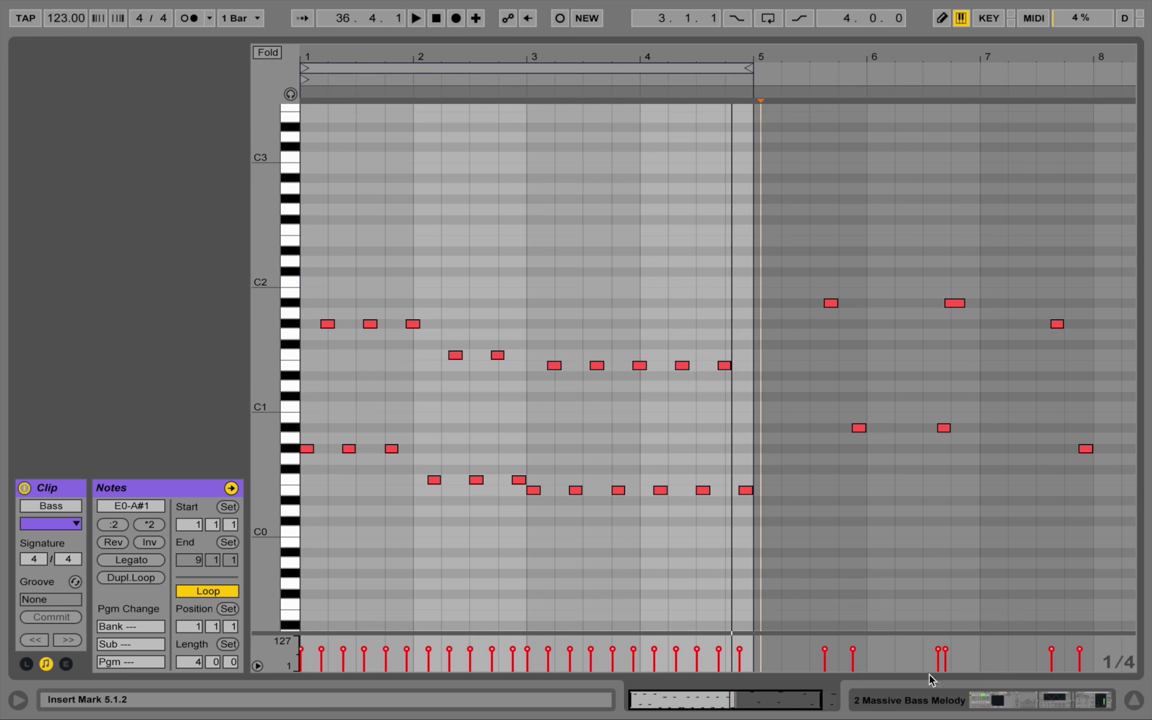
- In Session View, solo track 3 'Massive' and show its Massive instrument device
{"action": "key", "text": "Tab"}
{"action": "key", "text": "ctrl+alt+l"}
{"action": "left_click", "coordinate": [470, 57]}
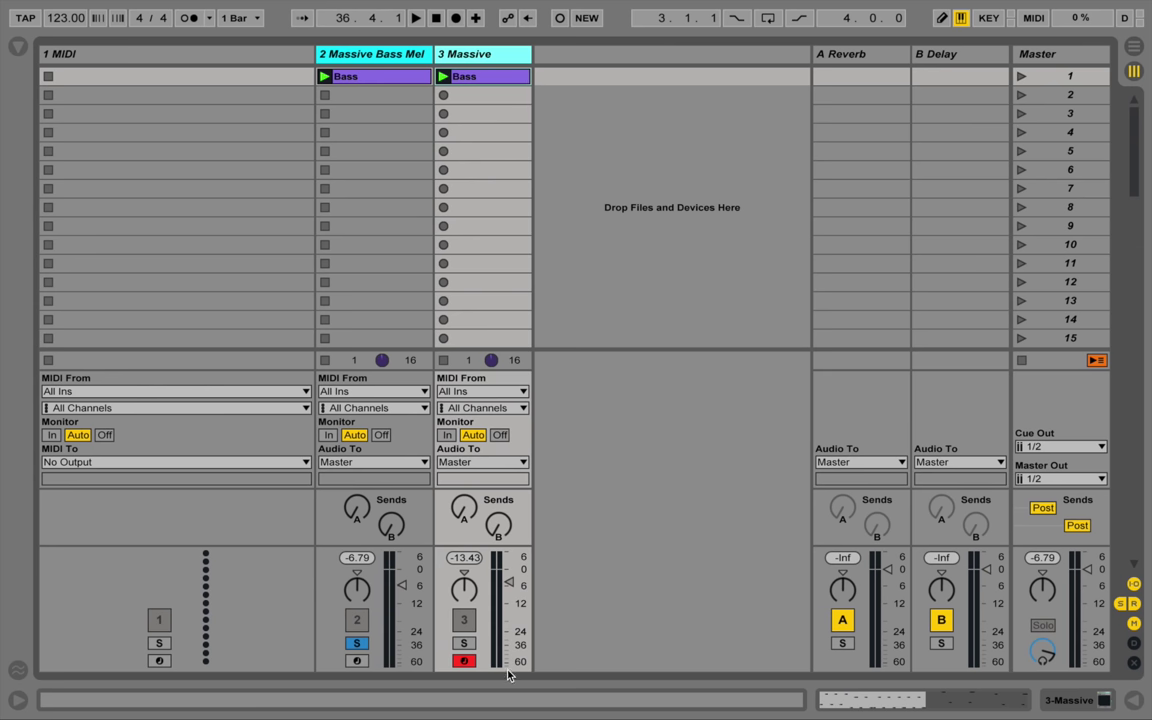
{"action": "left_click", "coordinate": [465, 643]}
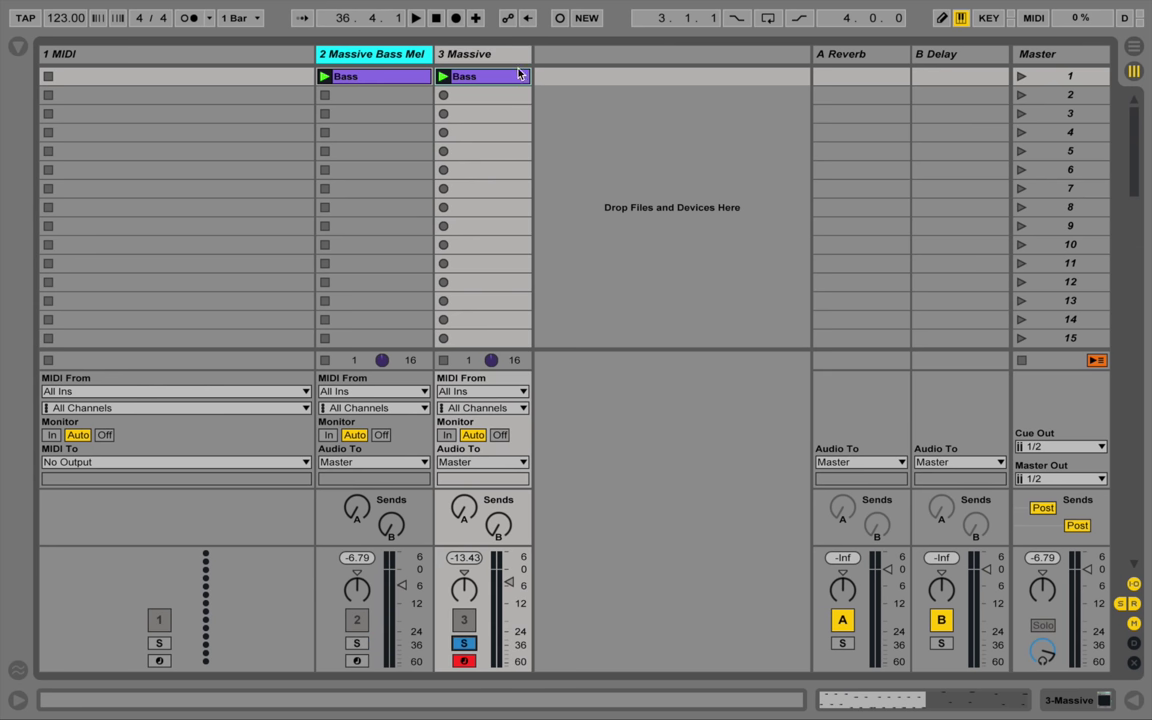
{"action": "double_click", "coordinate": [507, 51]}
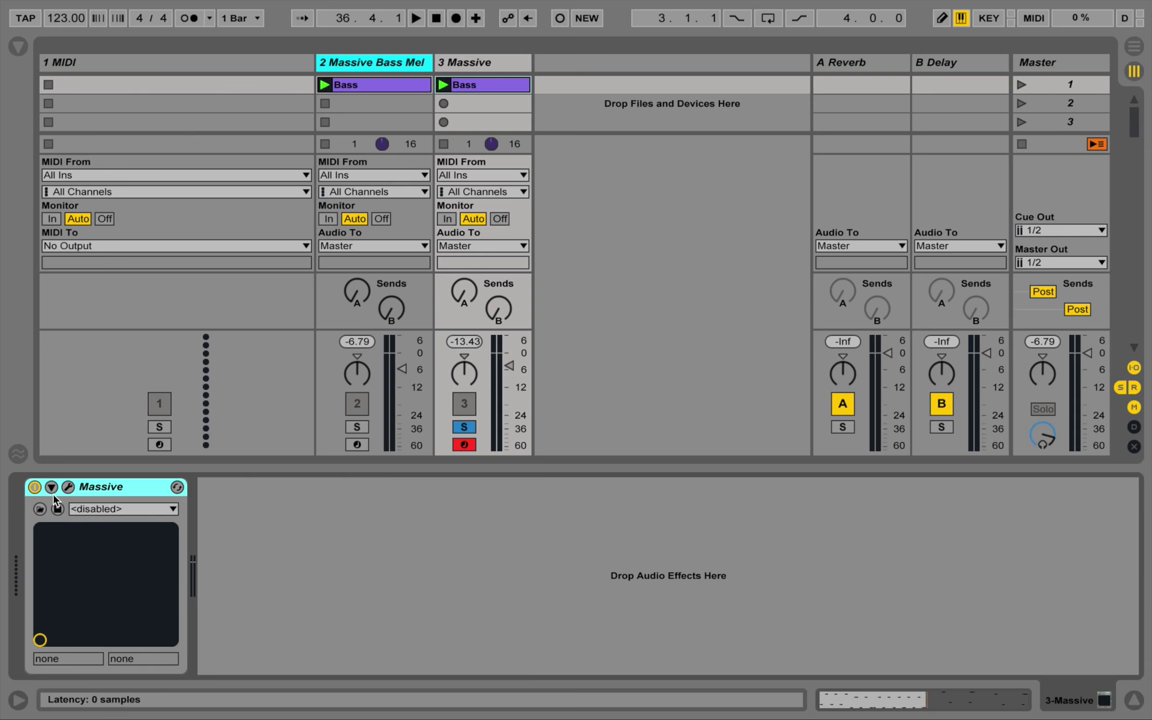
- Open the Massive synth editor and audition the bass clip
{"action": "left_click", "coordinate": [69, 487]}
{"action": "key", "text": "space"}
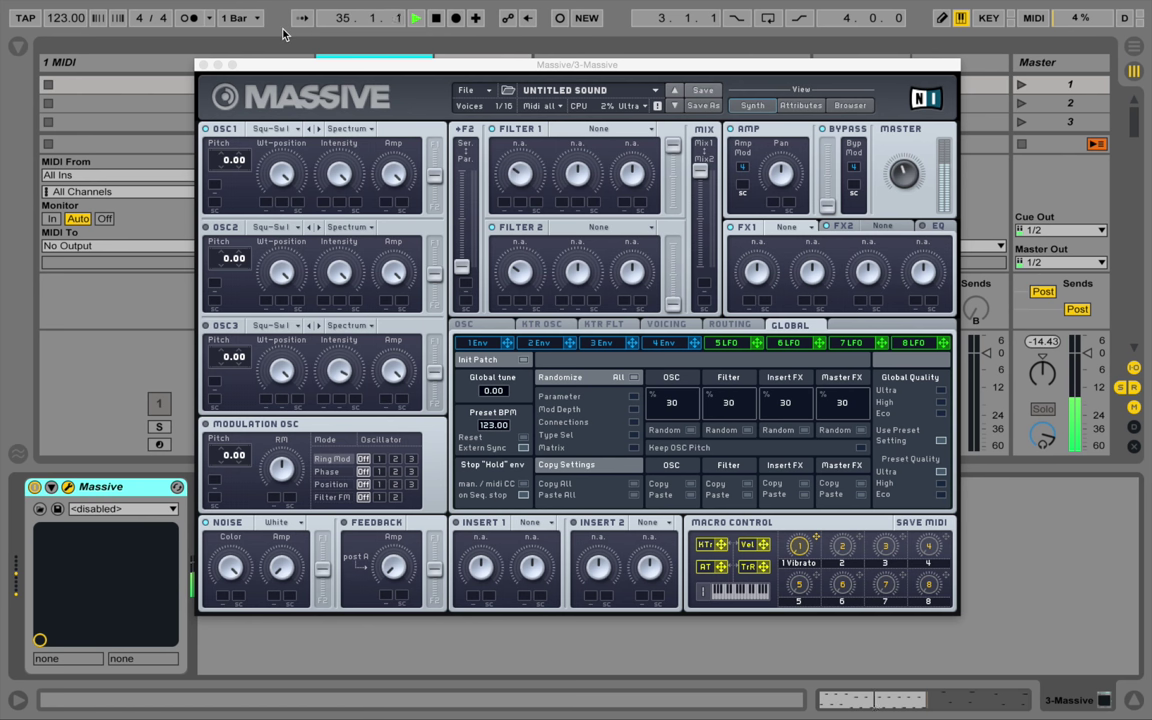
{"action": "key", "text": "space"}
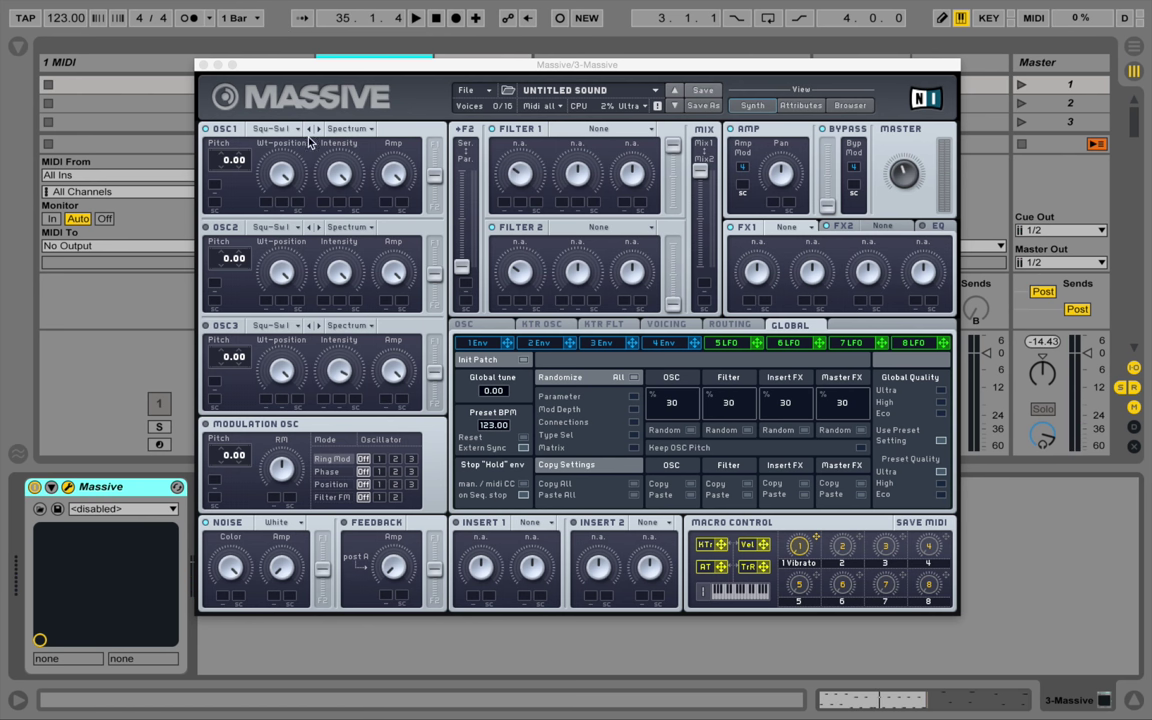
- Route oscillator 1 fully into Filter 1 and set Filter 1 to Lowpass 4
{"action": "left_click", "coordinate": [286, 176]}
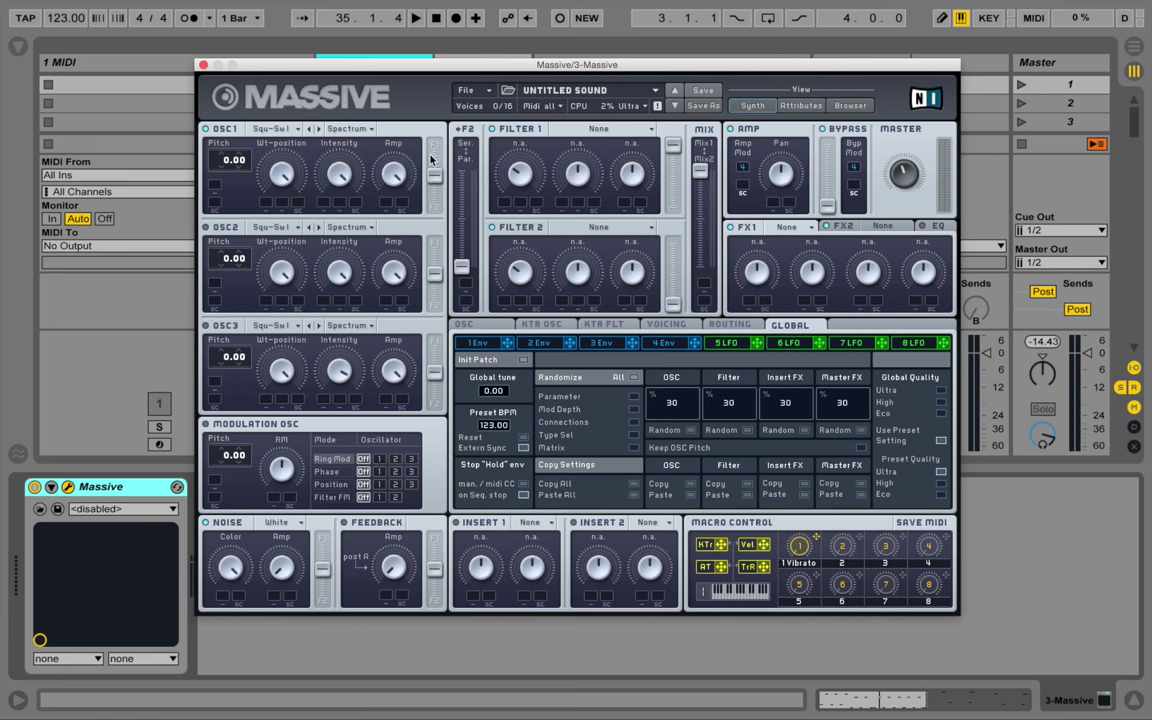
{"action": "left_click_drag", "start_coordinate": [435, 178], "coordinate": [452, 95]}
{"action": "left_click", "coordinate": [594, 131]}
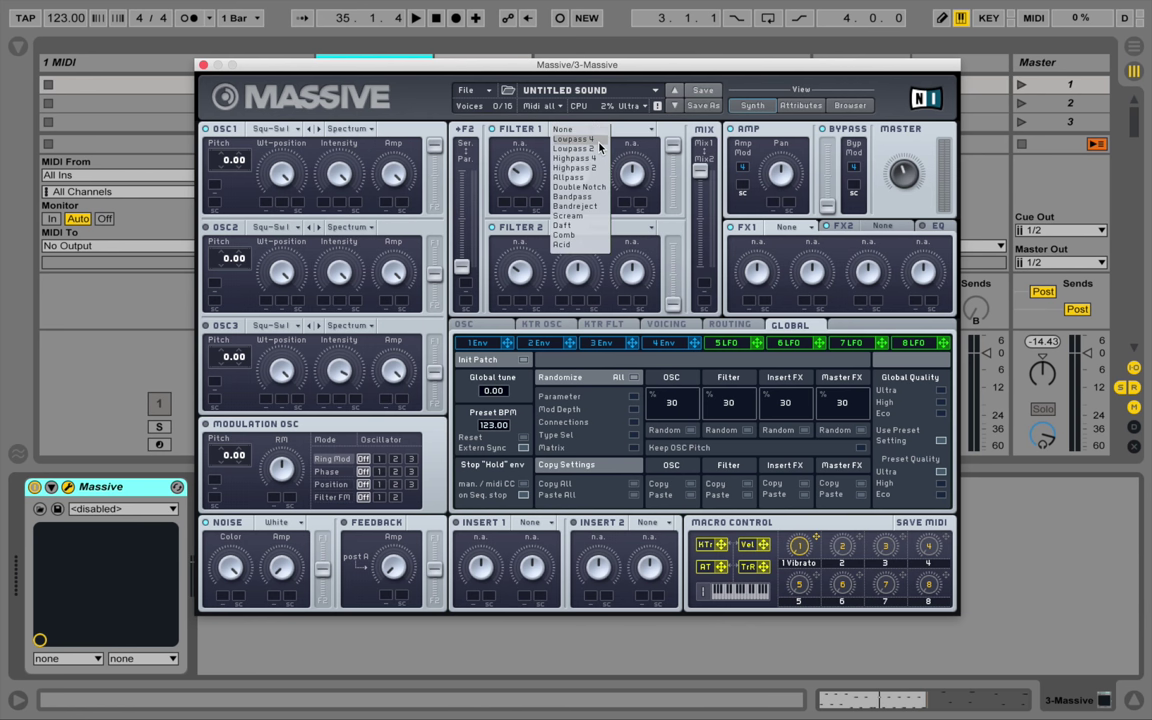
{"action": "left_click", "coordinate": [598, 141]}
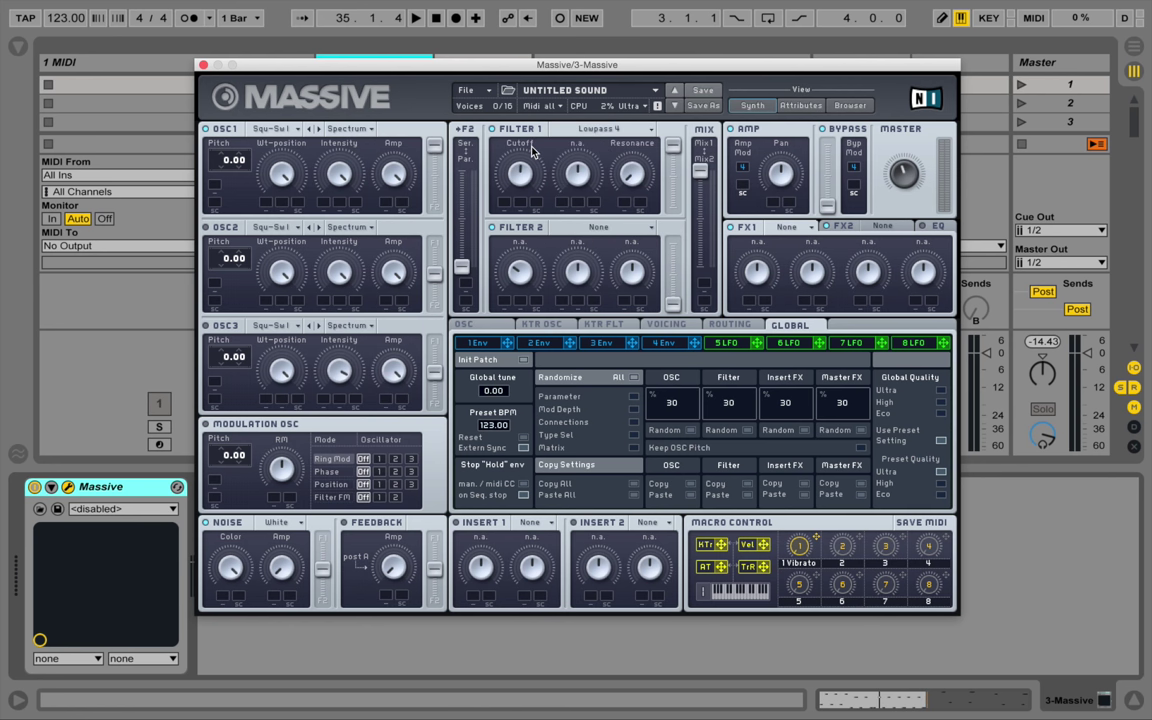
{"action": "key", "text": "space"}
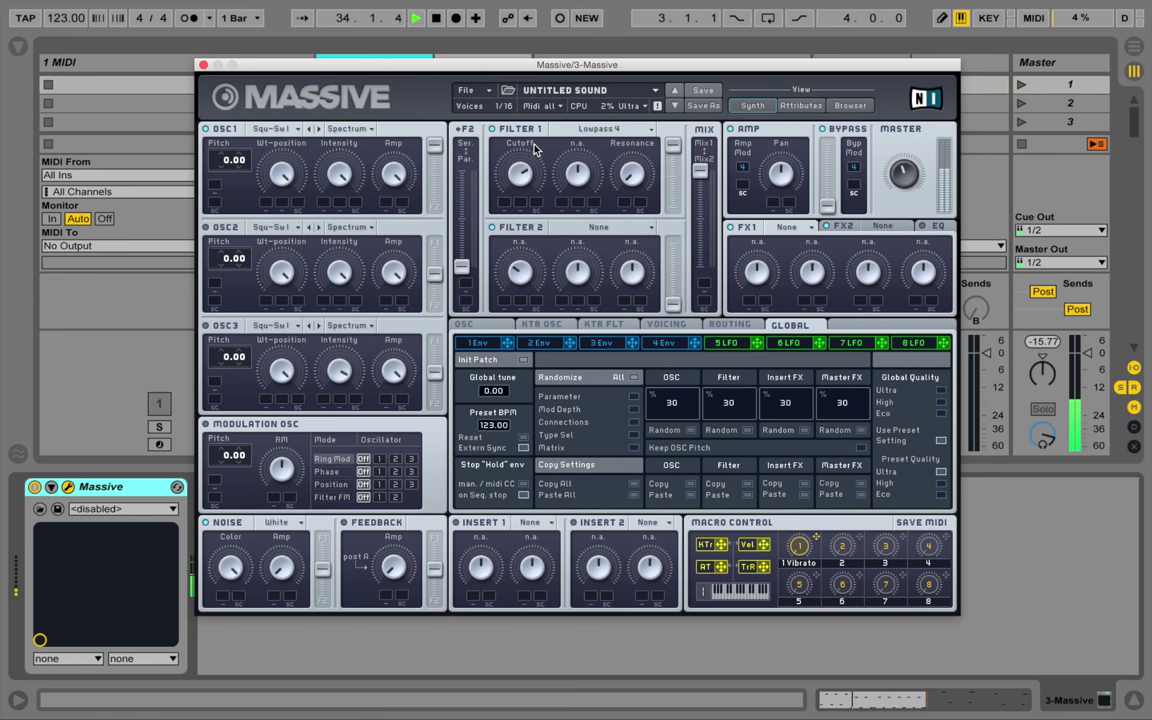
{"action": "key", "text": "space"}
{"action": "key", "text": "space"}
{"action": "key", "text": "space"}
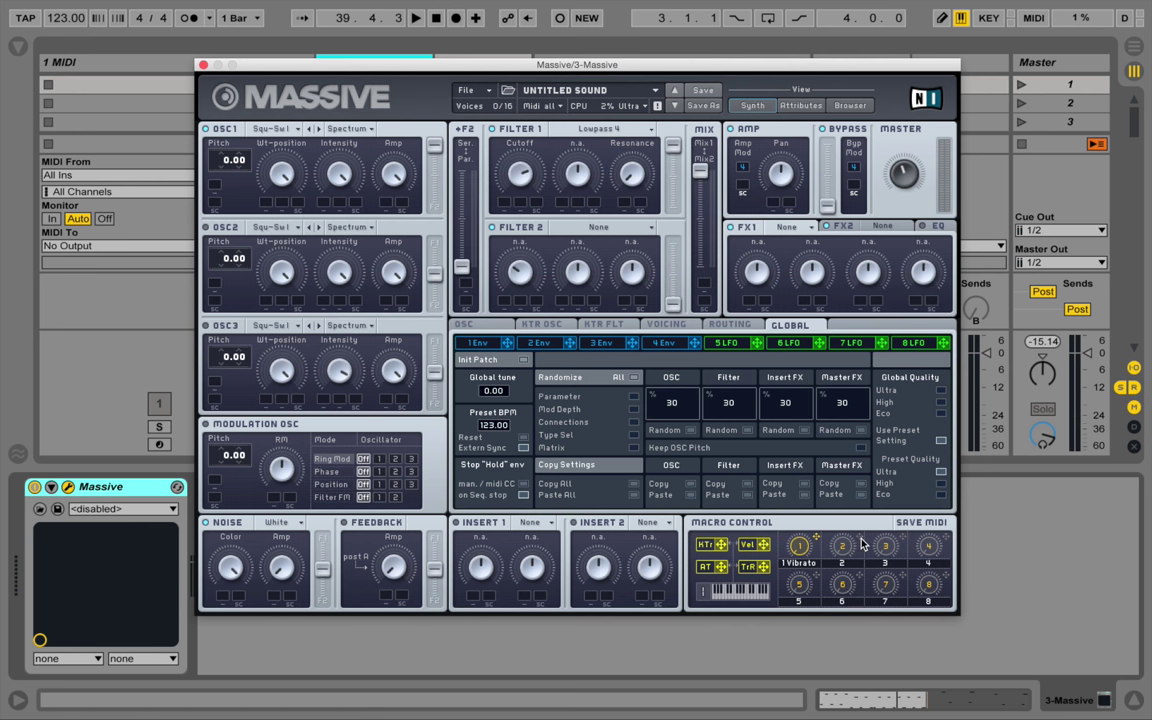
- Assign macro 2 to Filter 1 Cutoff and set its modulation depth
{"action": "left_click_drag", "start_coordinate": [866, 545], "coordinate": [520, 206]}
{"action": "left_click_drag", "start_coordinate": [520, 204], "coordinate": [482, 152]}
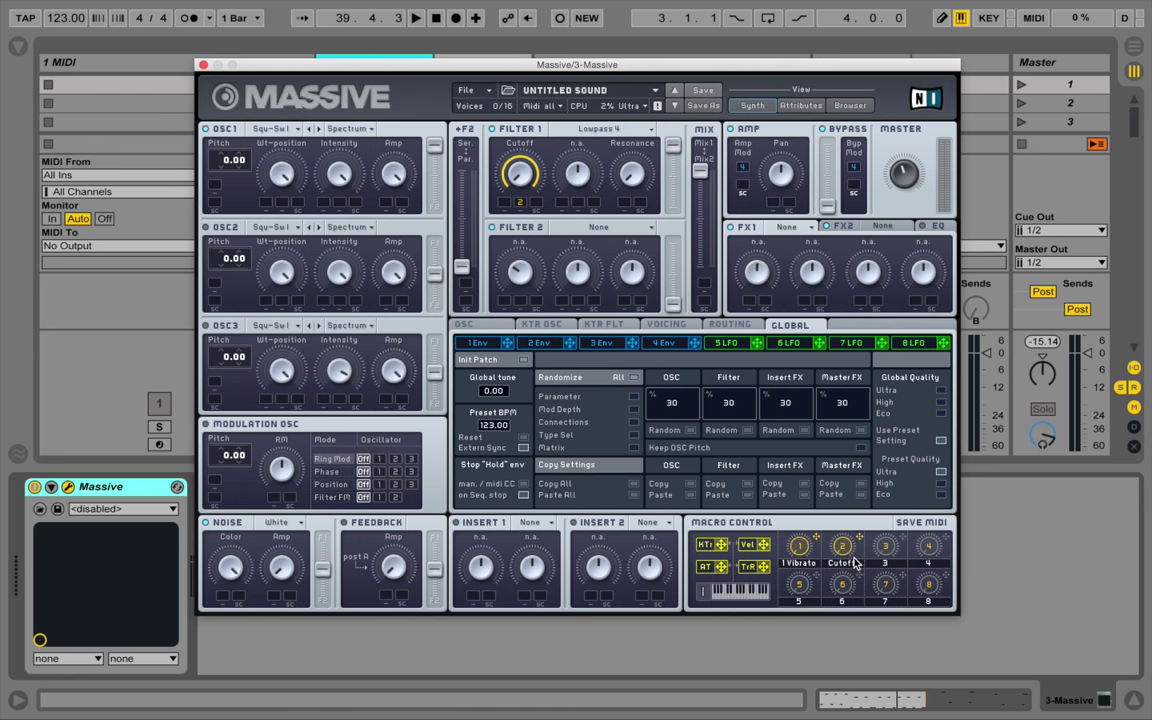
- Assign envelope 1 to Filter 1 Cutoff and lower its Decay Level while auditioning
{"action": "left_click", "coordinate": [478, 343]}
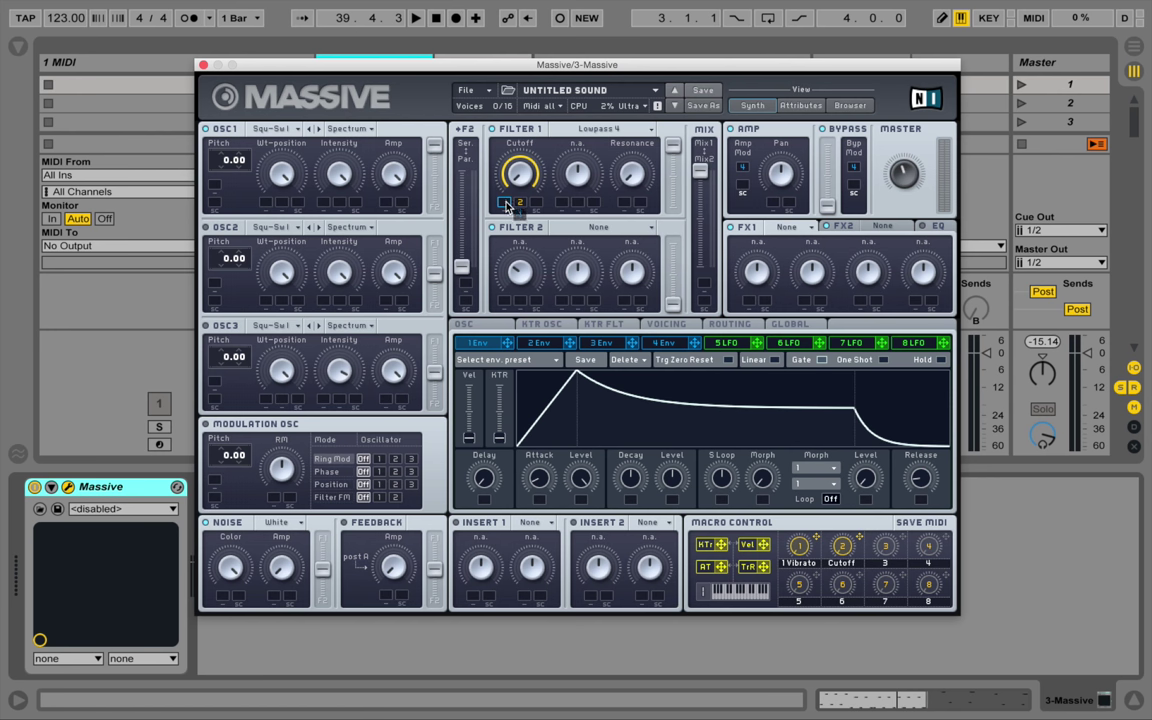
{"action": "left_click_drag", "start_coordinate": [507, 205], "coordinate": [508, 203]}
{"action": "key", "text": "space"}
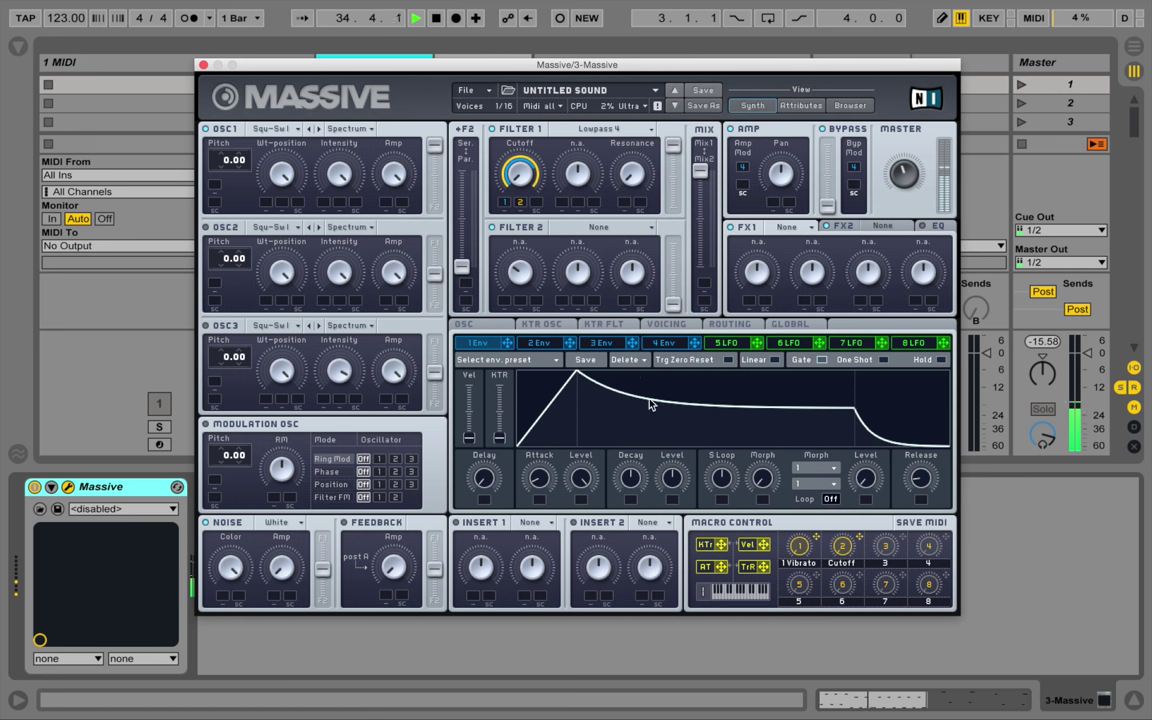
{"action": "key", "text": "space"}
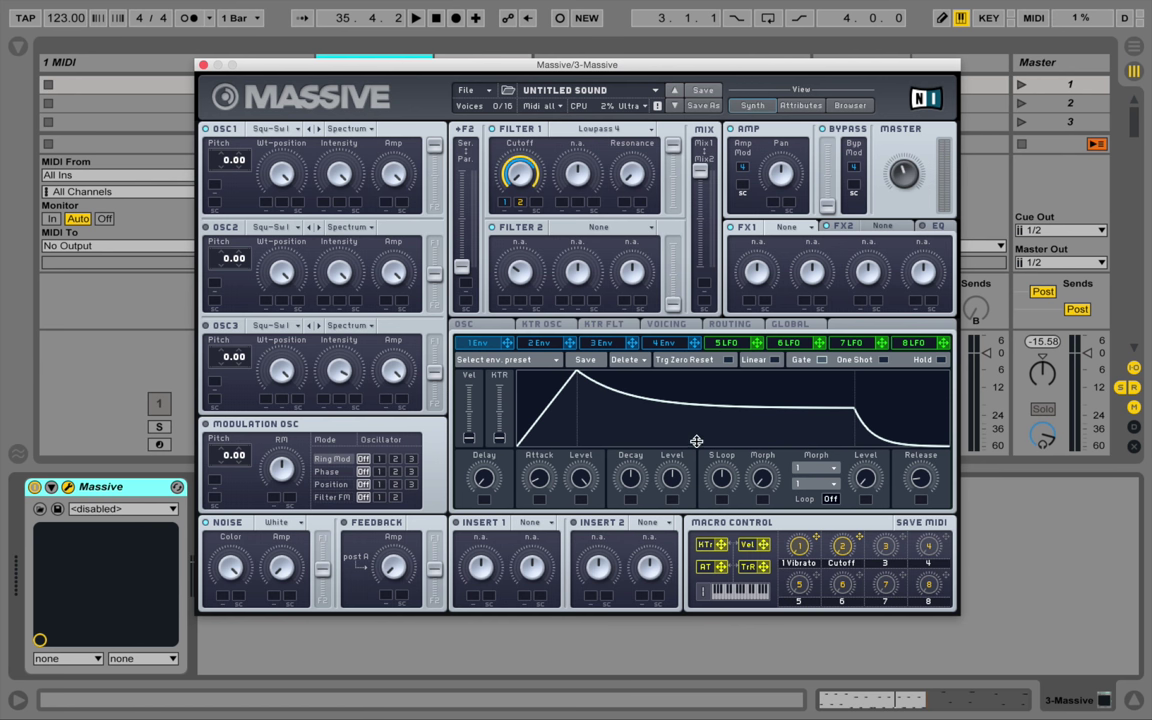
{"action": "left_click_drag", "start_coordinate": [672, 480], "coordinate": [674, 484]}
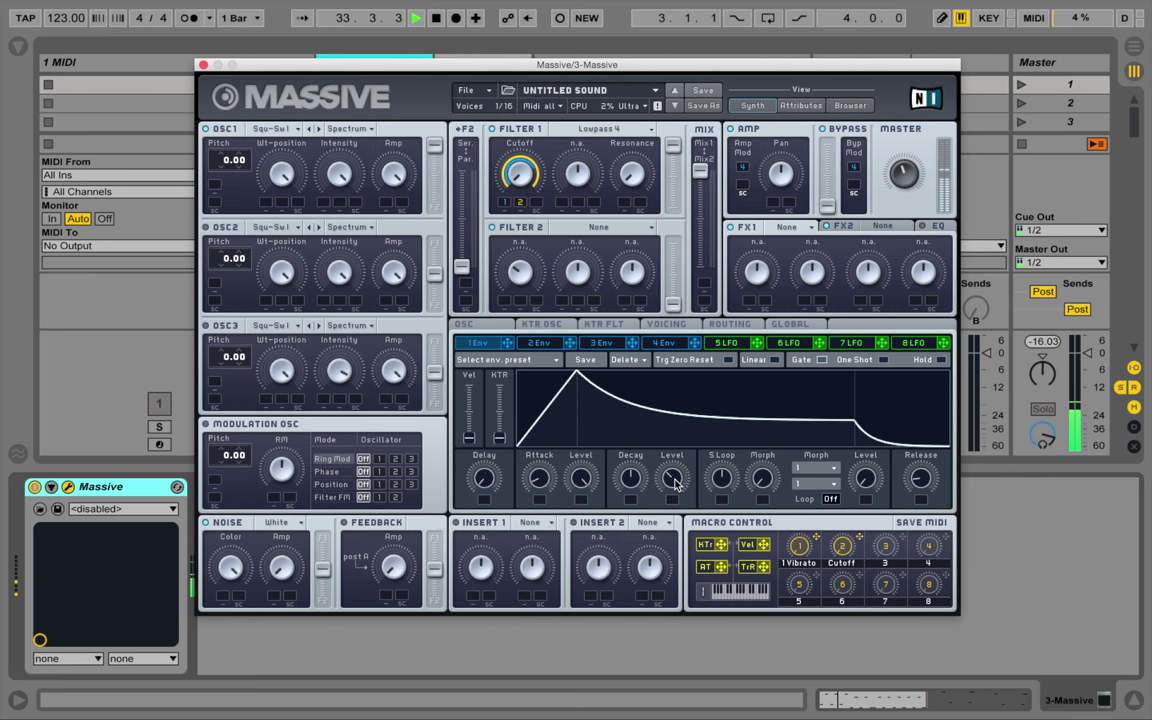
{"action": "key", "text": "space"}
{"action": "left_click_drag", "start_coordinate": [674, 485], "coordinate": [679, 503]}
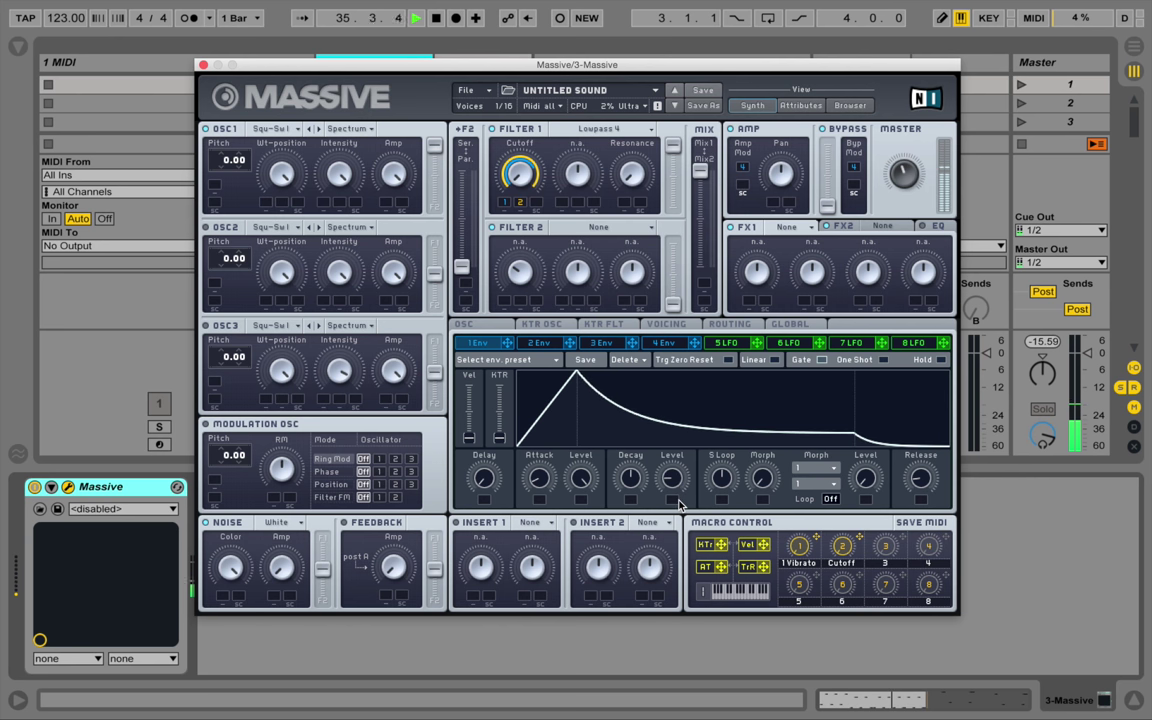
- Shorten envelope 1's Decay time while auditioning the bass line
{"action": "key", "text": "space"}
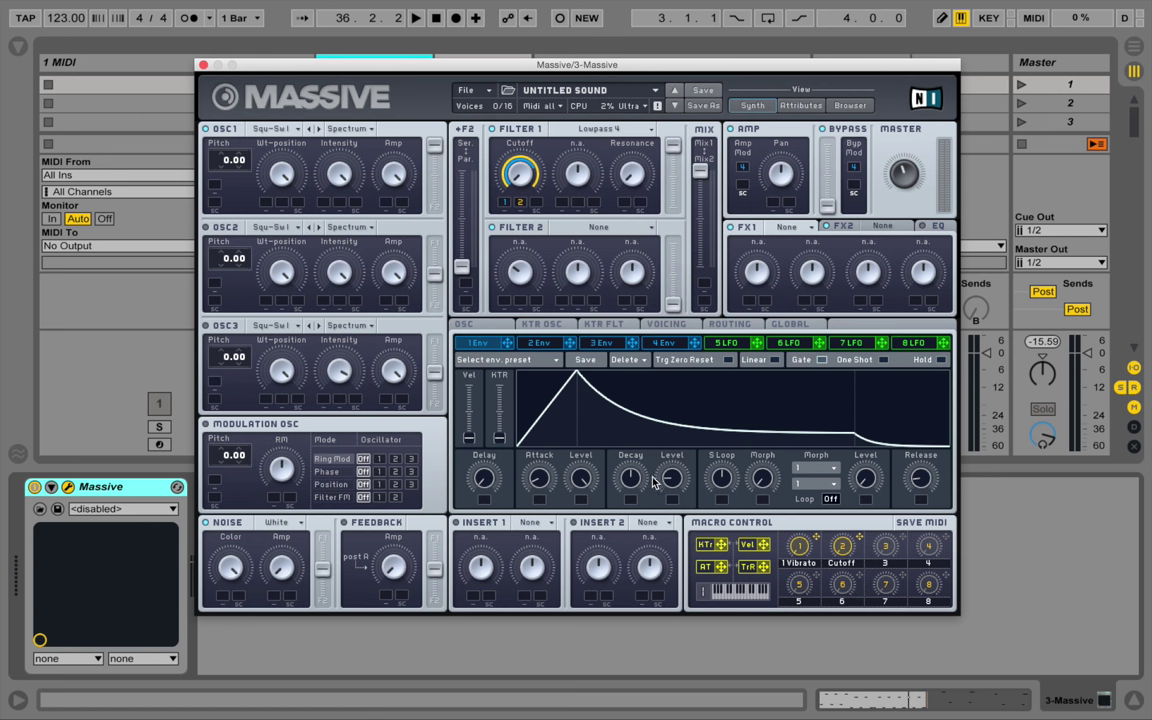
{"action": "key", "text": "space"}
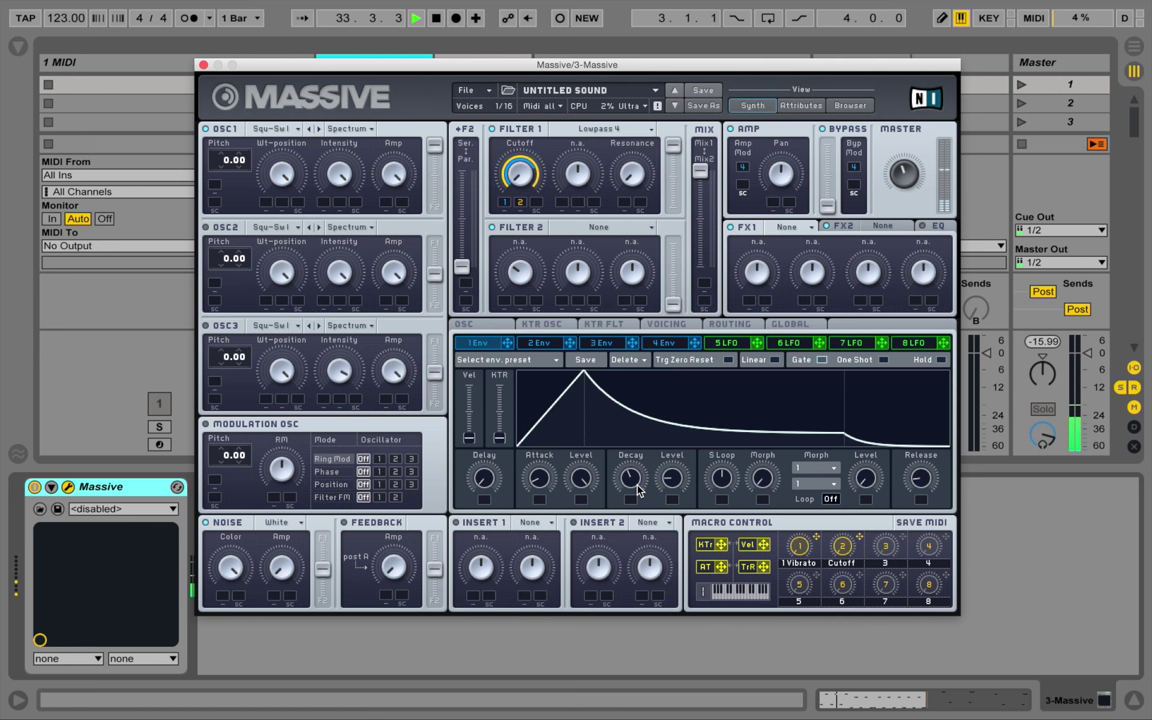
{"action": "mouse_move", "coordinate": [638, 490]}
{"action": "left_mouse_down"}
{"action": "mouse_move", "coordinate": [643, 499]}
{"action": "mouse_move", "coordinate": [634, 483]}
{"action": "left_mouse_up"}
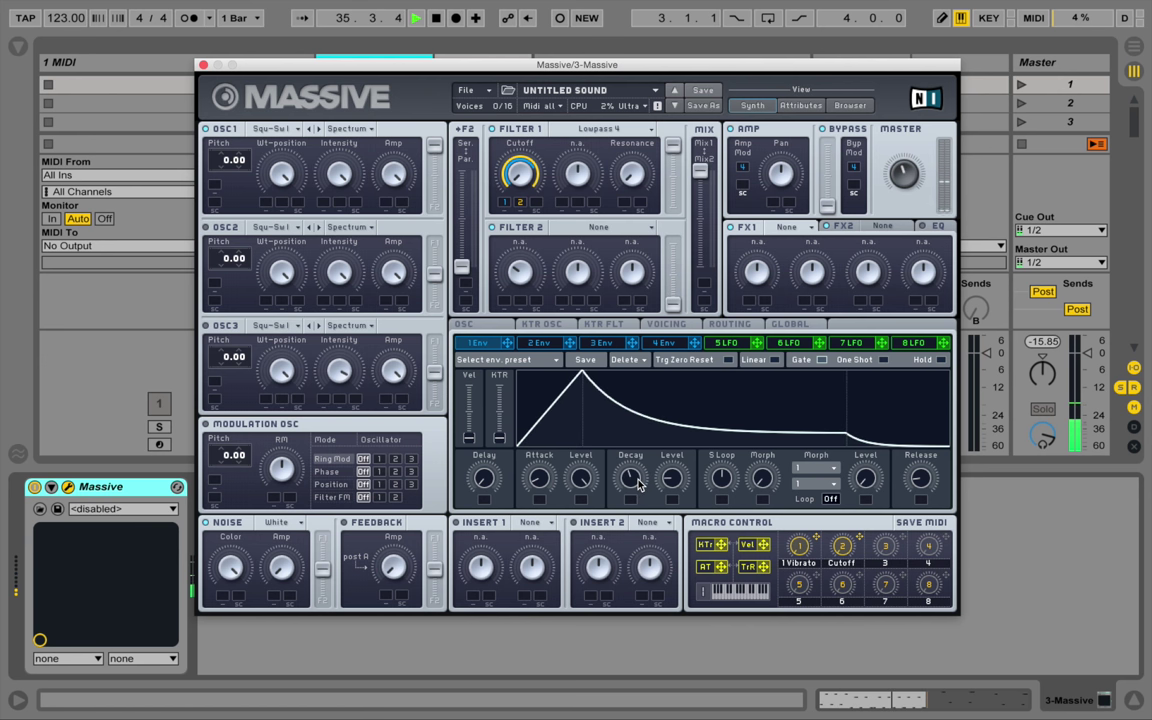
{"action": "key", "text": "space"}
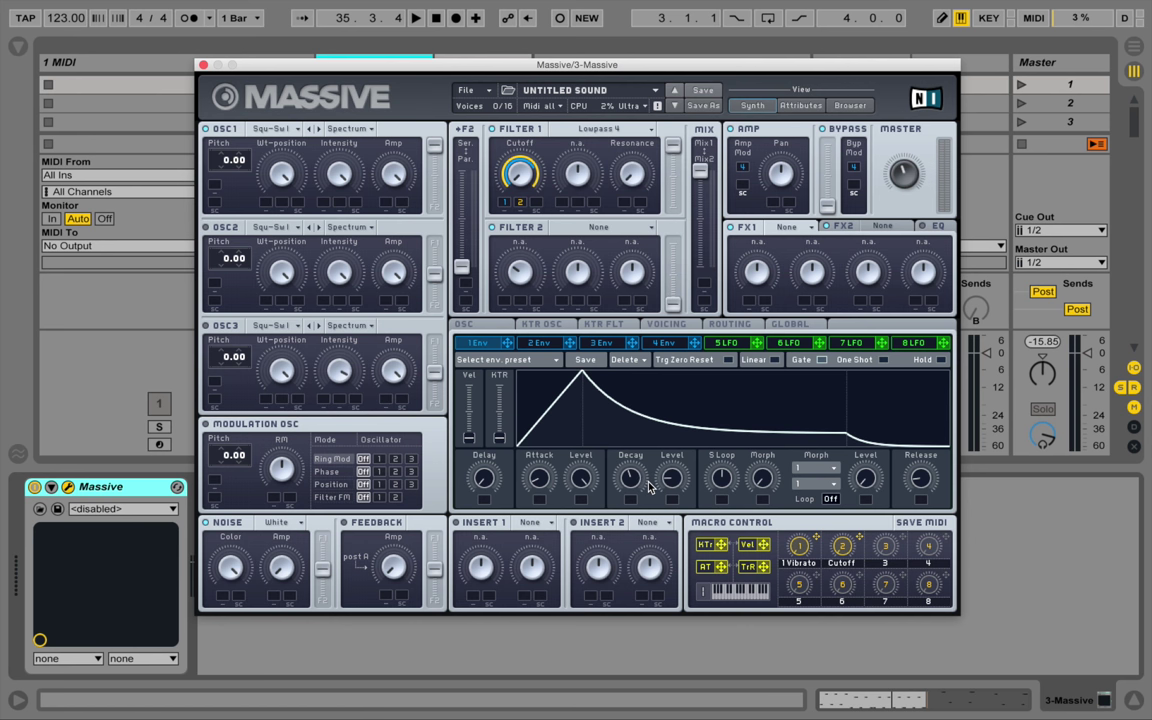
- Lengthen envelope 4's release and lower its sustain level
{"action": "left_click", "coordinate": [665, 344]}
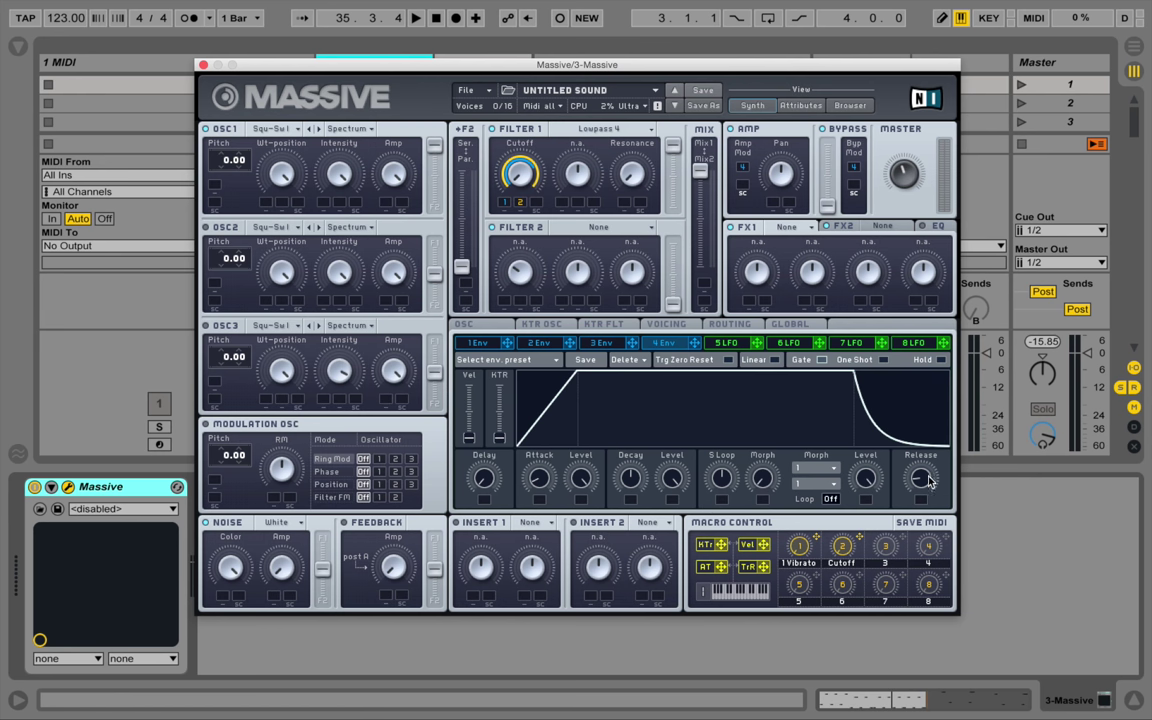
{"action": "left_click_drag", "start_coordinate": [925, 483], "coordinate": [931, 425]}
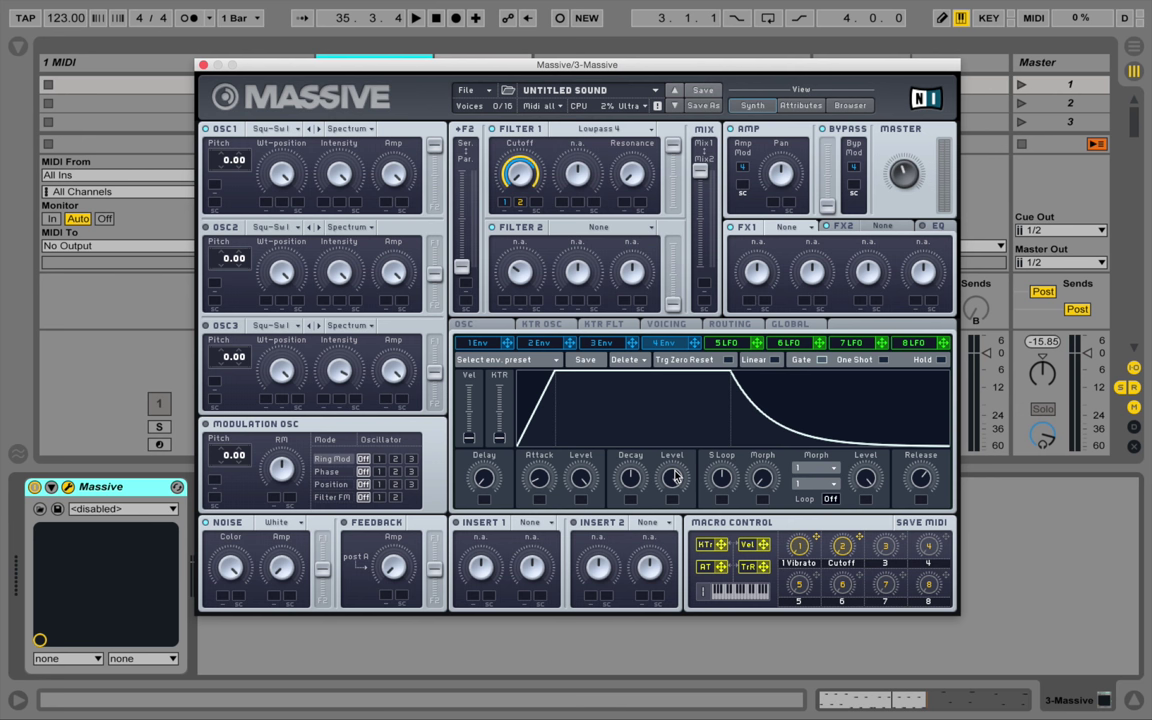
{"action": "left_click_drag", "start_coordinate": [675, 478], "coordinate": [684, 492]}
{"action": "key", "text": "space"}
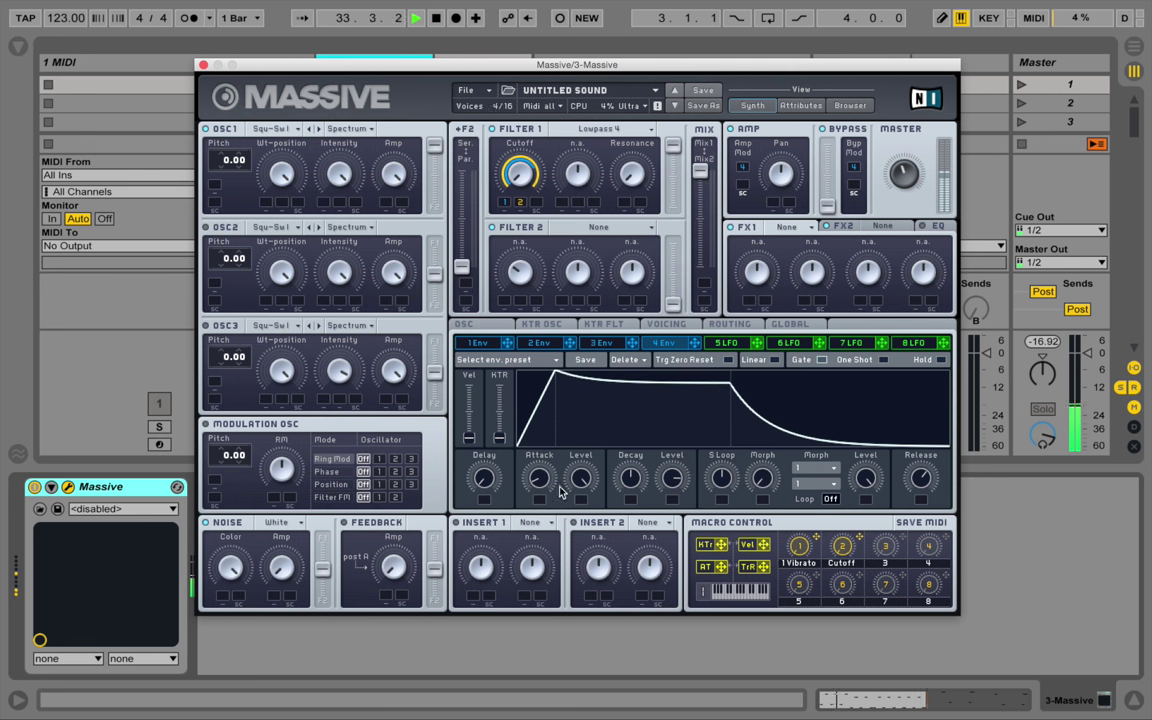
- Adjust envelope 4's attack peak, drop its sustain below the peak, and shorten its decay
{"action": "left_click_drag", "start_coordinate": [582, 481], "coordinate": [583, 513]}
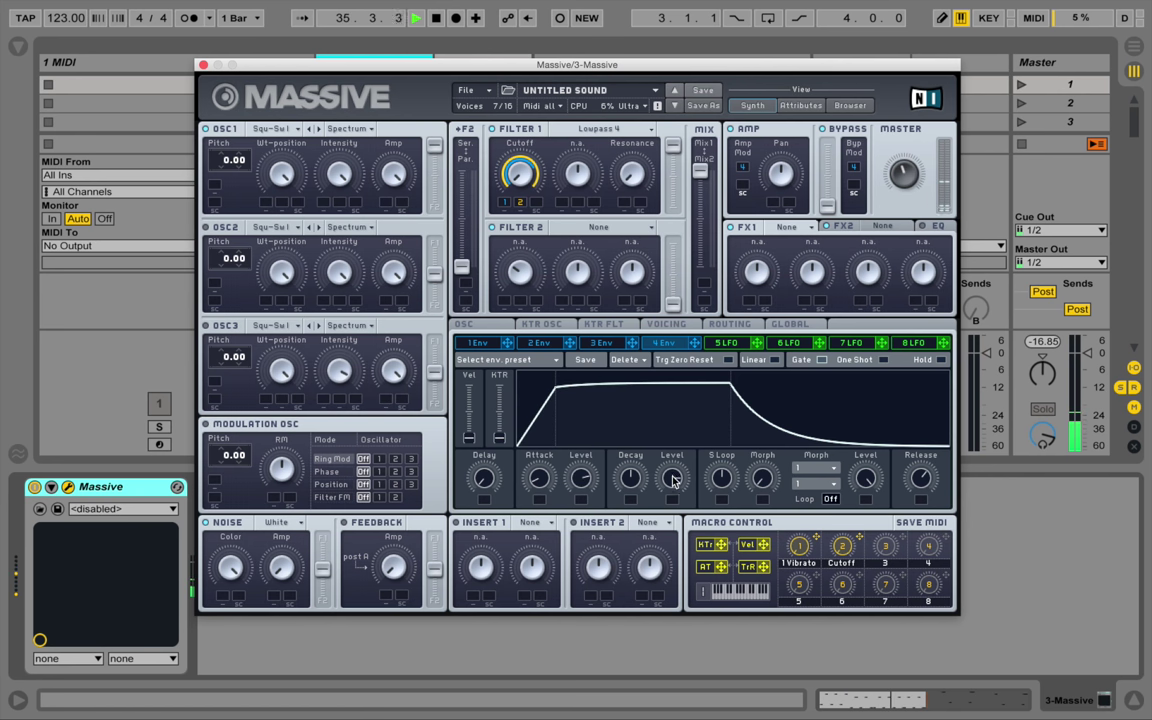
{"action": "left_click_drag", "start_coordinate": [672, 482], "coordinate": [679, 510]}
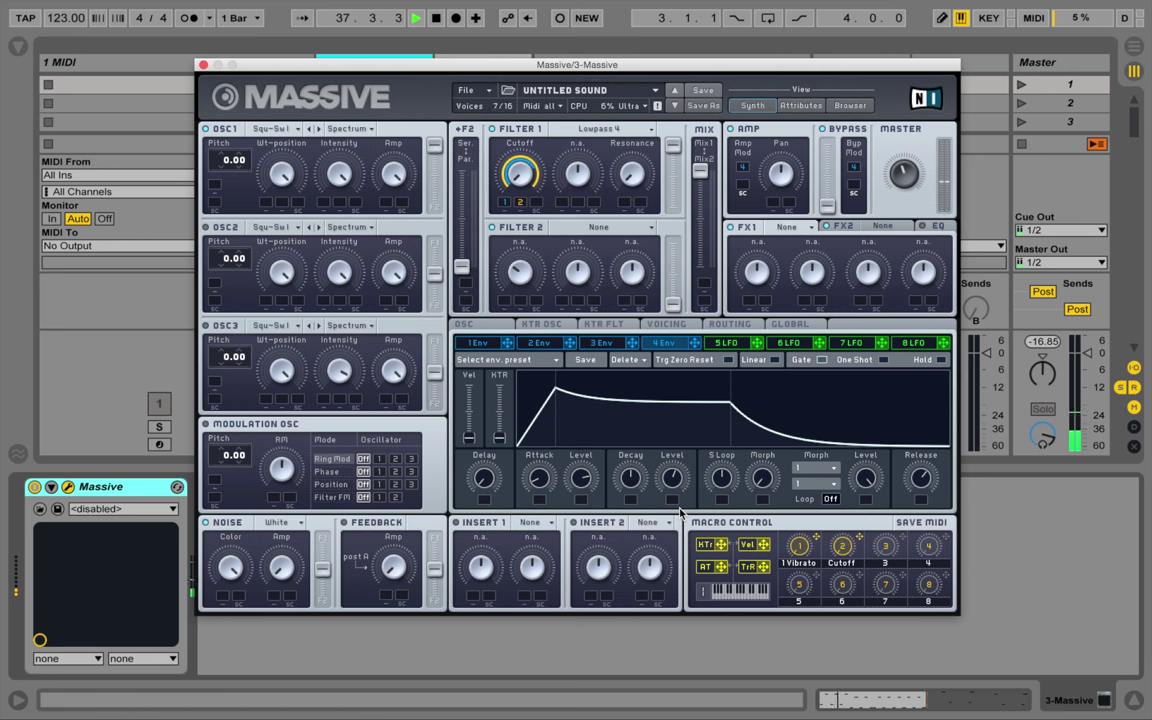
{"action": "left_click_drag", "start_coordinate": [631, 480], "coordinate": [680, 484]}
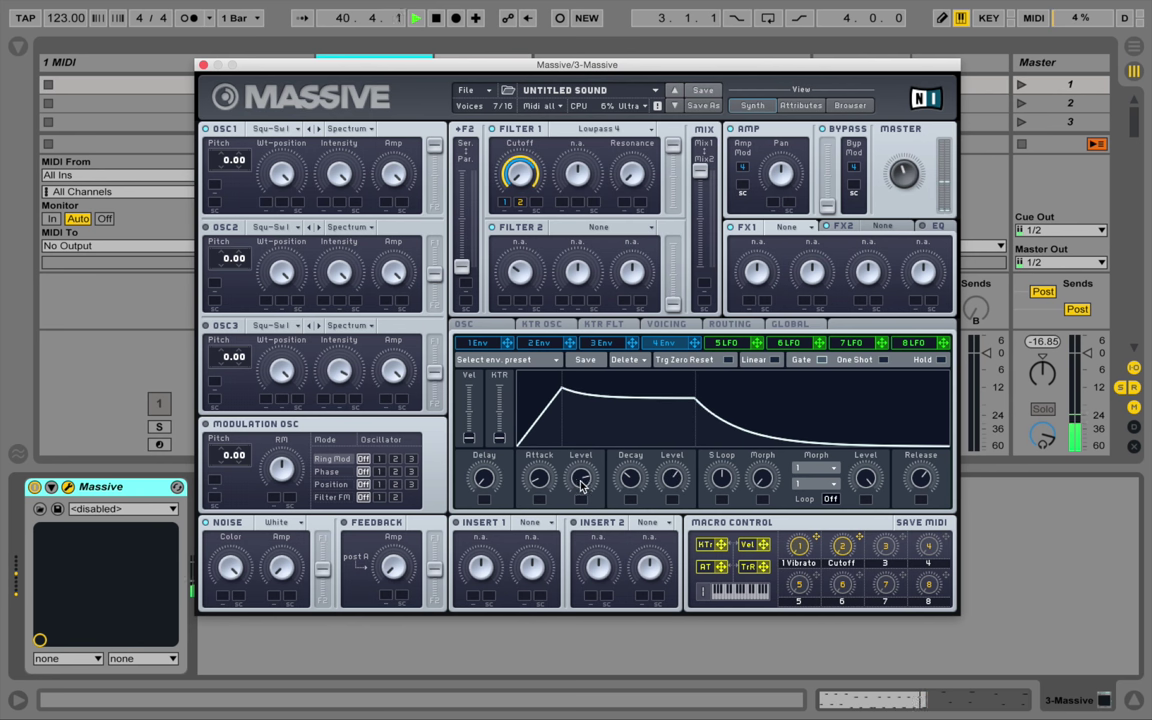
{"action": "key", "text": "space"}
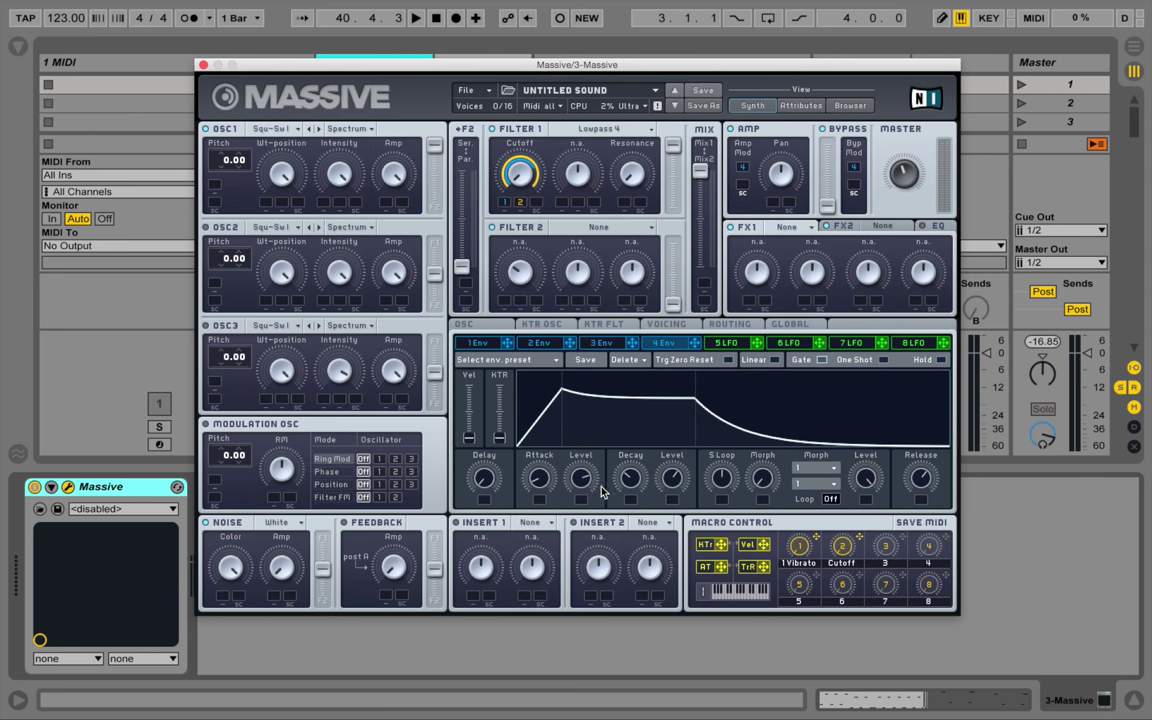
{"action": "key", "text": "space"}
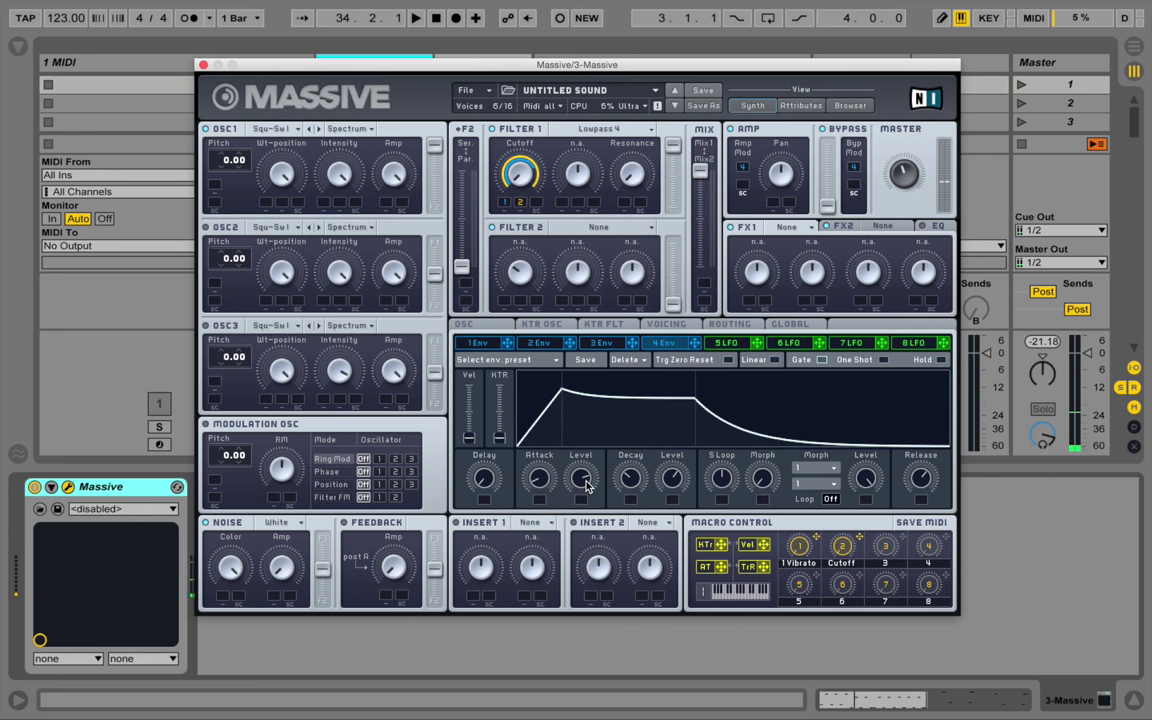
{"action": "left_click", "coordinate": [481, 344]}
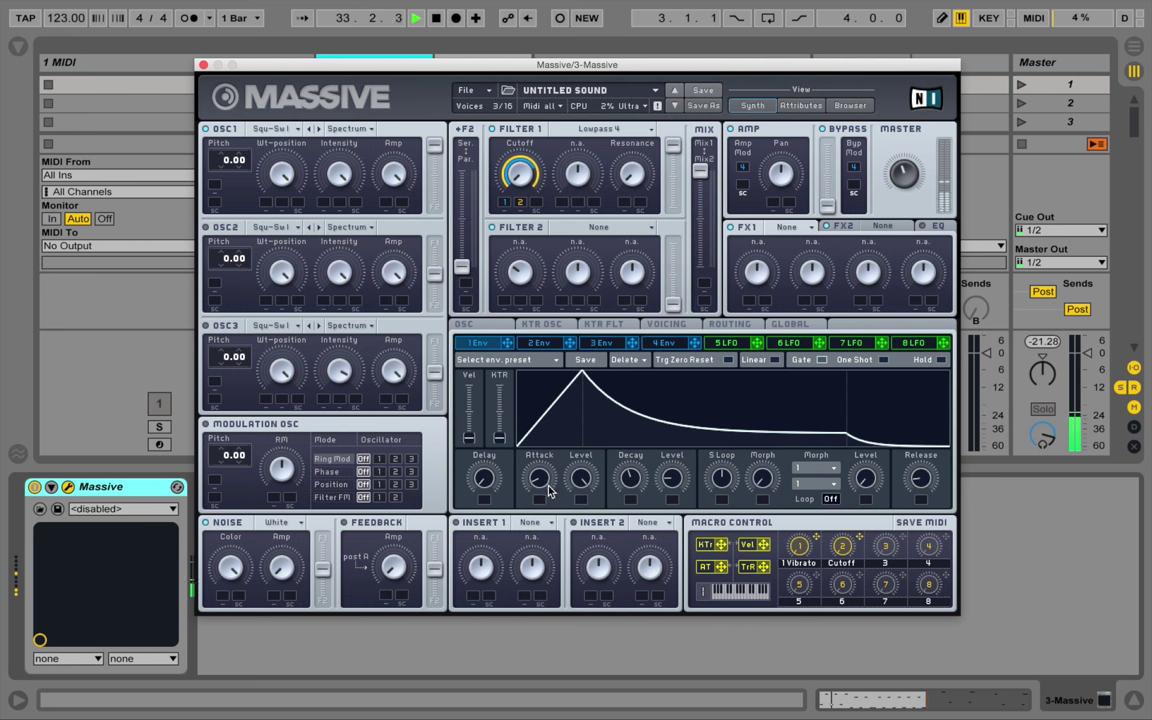
- Increase envelope 1's Attack so it rises more slowly to its peak
{"action": "mouse_move", "coordinate": [540, 486]}
{"action": "left_mouse_down"}
{"action": "mouse_move", "coordinate": [545, 453]}
{"action": "mouse_move", "coordinate": [548, 470]}
{"action": "left_mouse_up"}
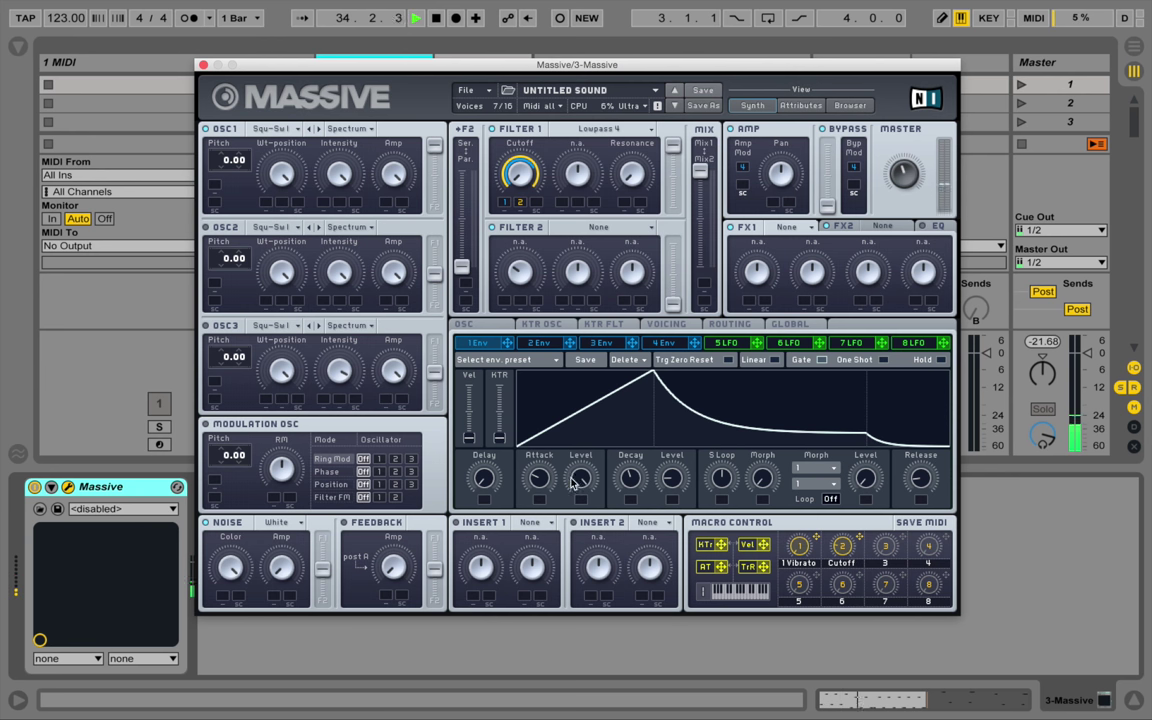
{"action": "mouse_move", "coordinate": [540, 483]}
{"action": "left_mouse_down"}
{"action": "mouse_move", "coordinate": [548, 458]}
{"action": "mouse_move", "coordinate": [545, 483]}
{"action": "left_mouse_up"}
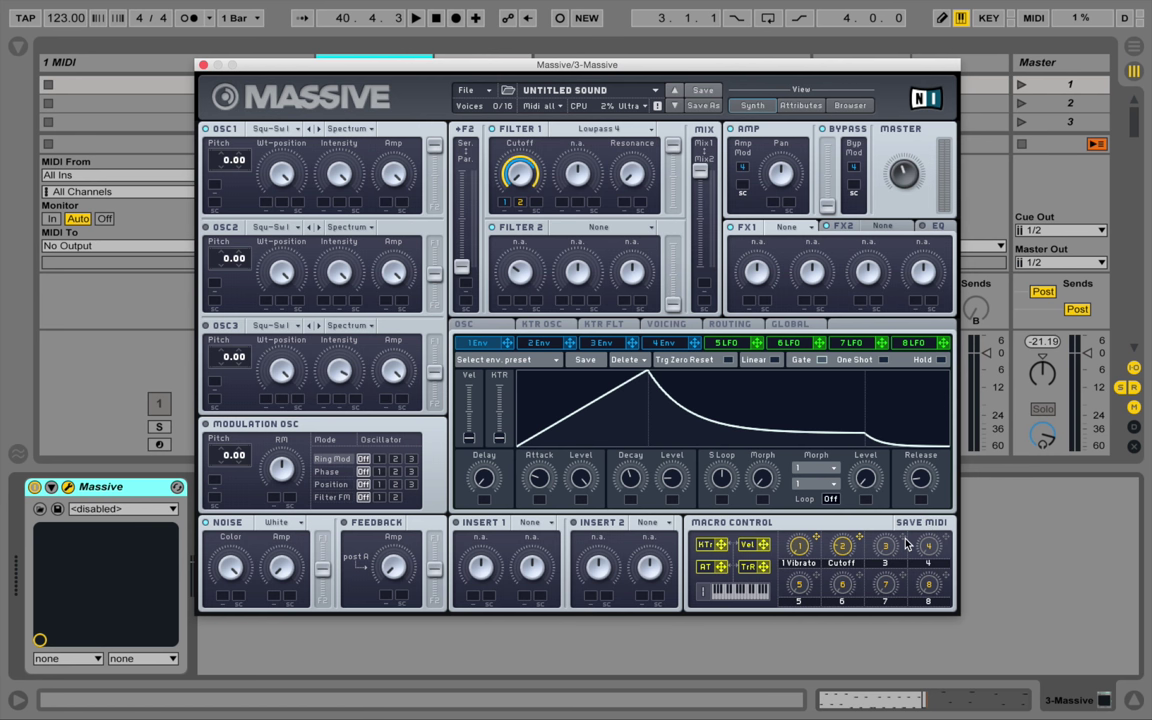
- Assign macro 3 to Filter 1 Cutoff, label it 'EnvAmt', and audition the bass line
{"action": "left_click_drag", "start_coordinate": [905, 544], "coordinate": [538, 204]}
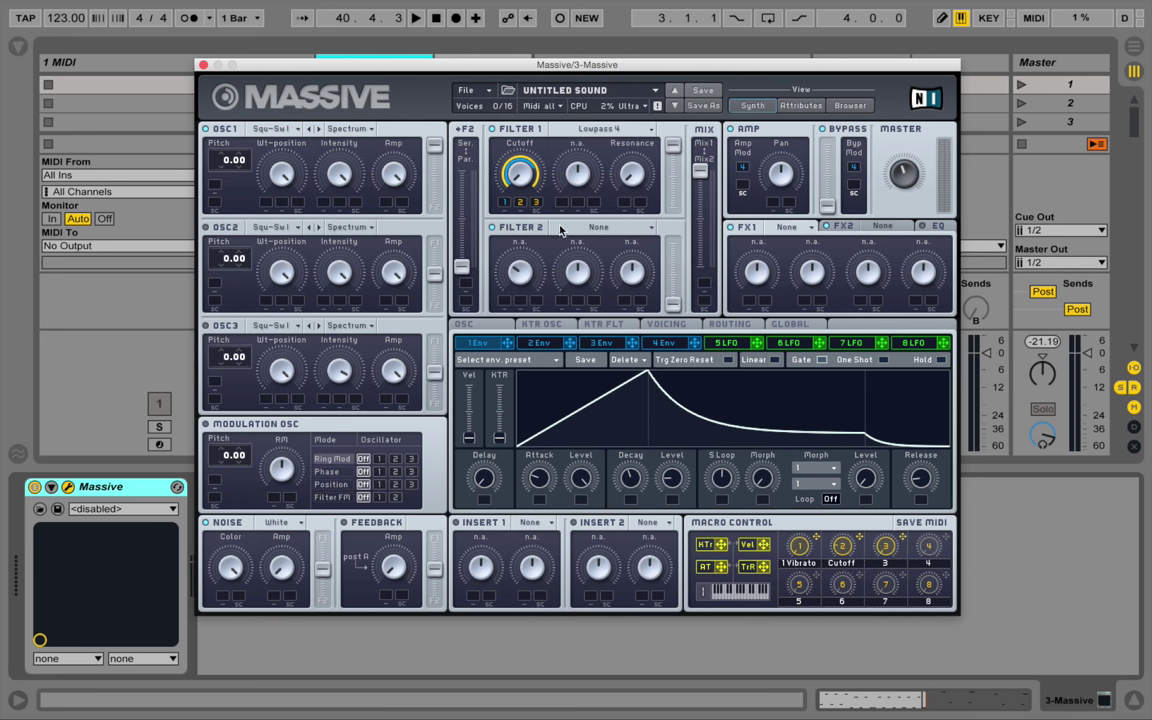
{"action": "double_click", "coordinate": [896, 564]}
{"action": "key", "text": "space"}
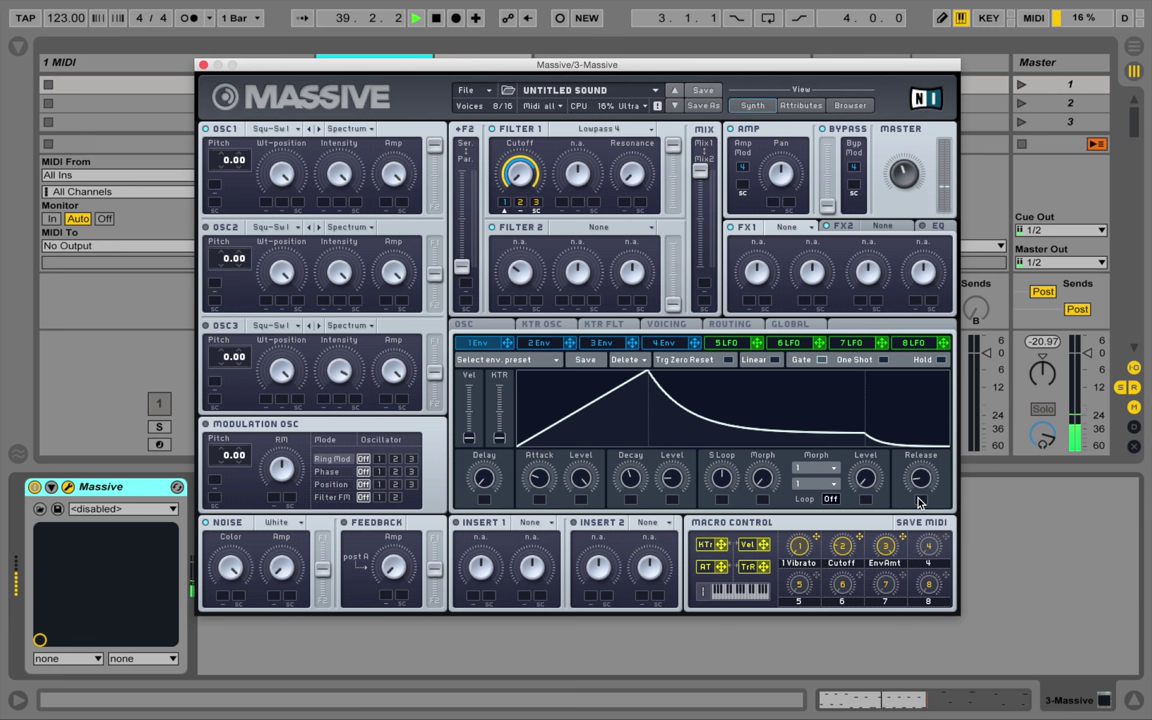
- Set the FX1 slot to Classic Tube and lower its Drive slightly
{"action": "key", "text": "space"}
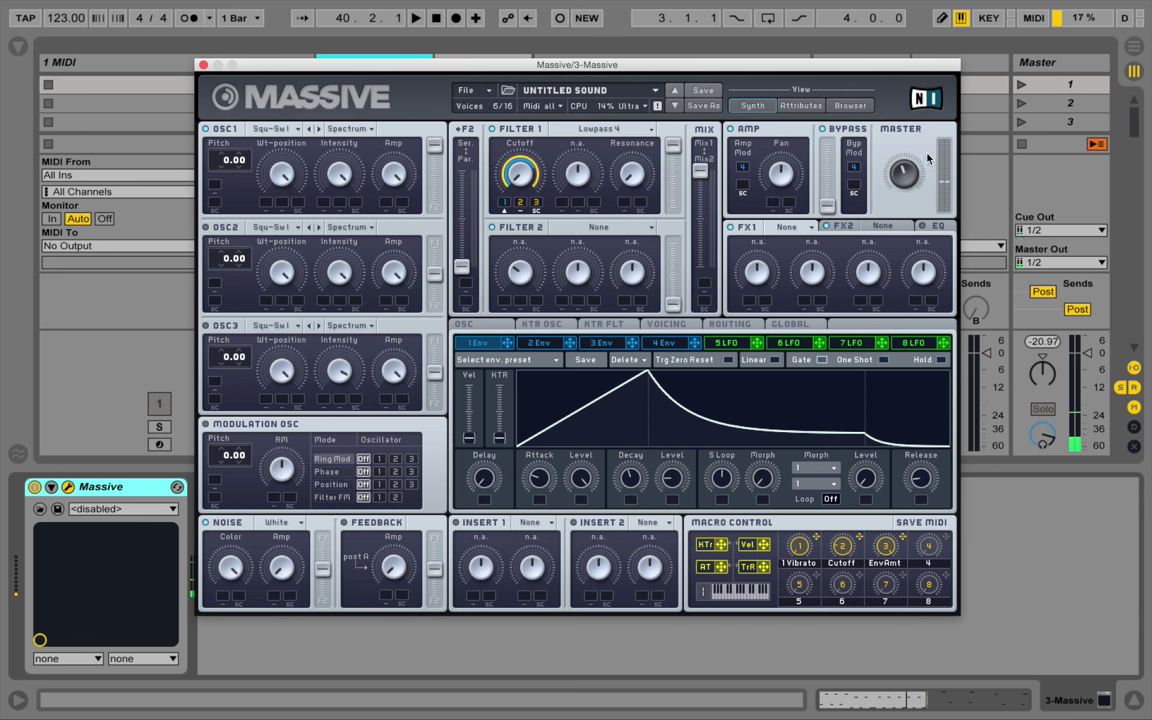
{"action": "key", "text": "space"}
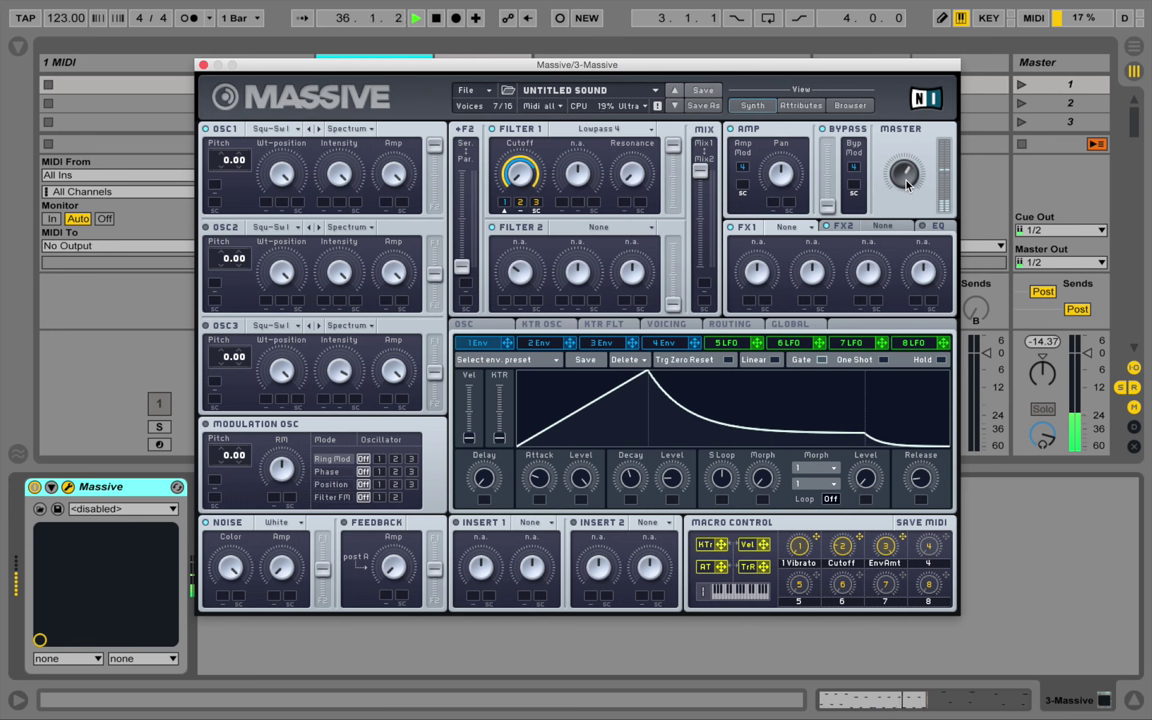
{"action": "key", "text": "space"}
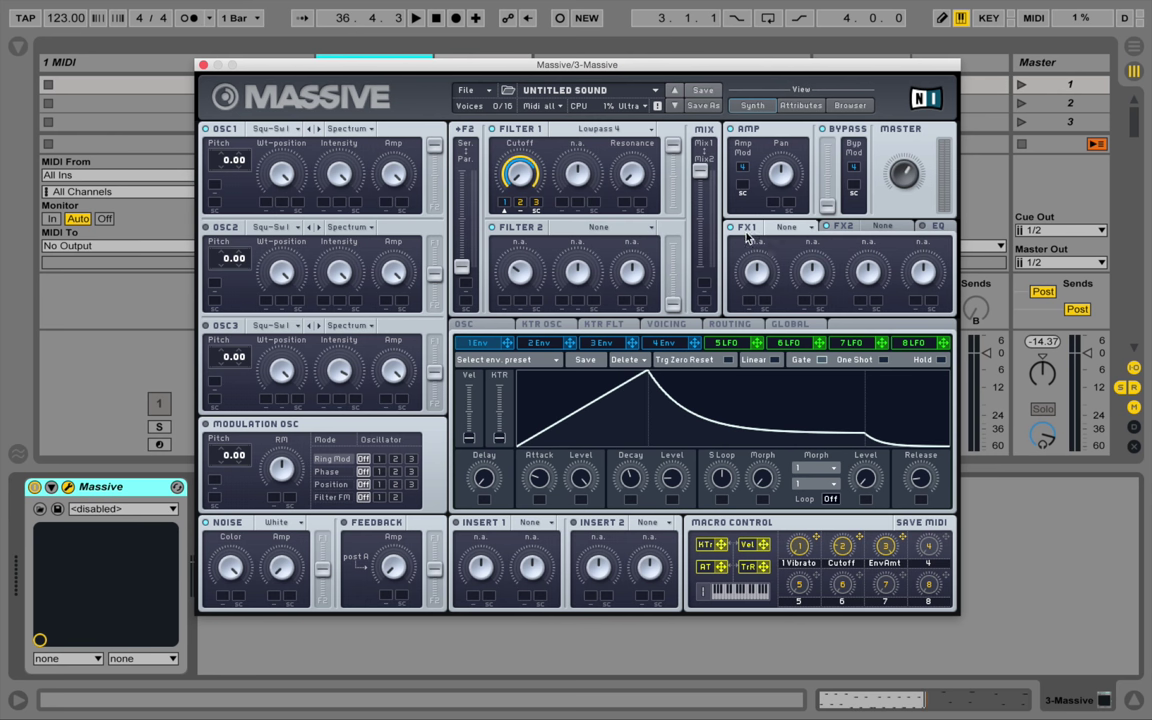
{"action": "left_click", "coordinate": [790, 232]}
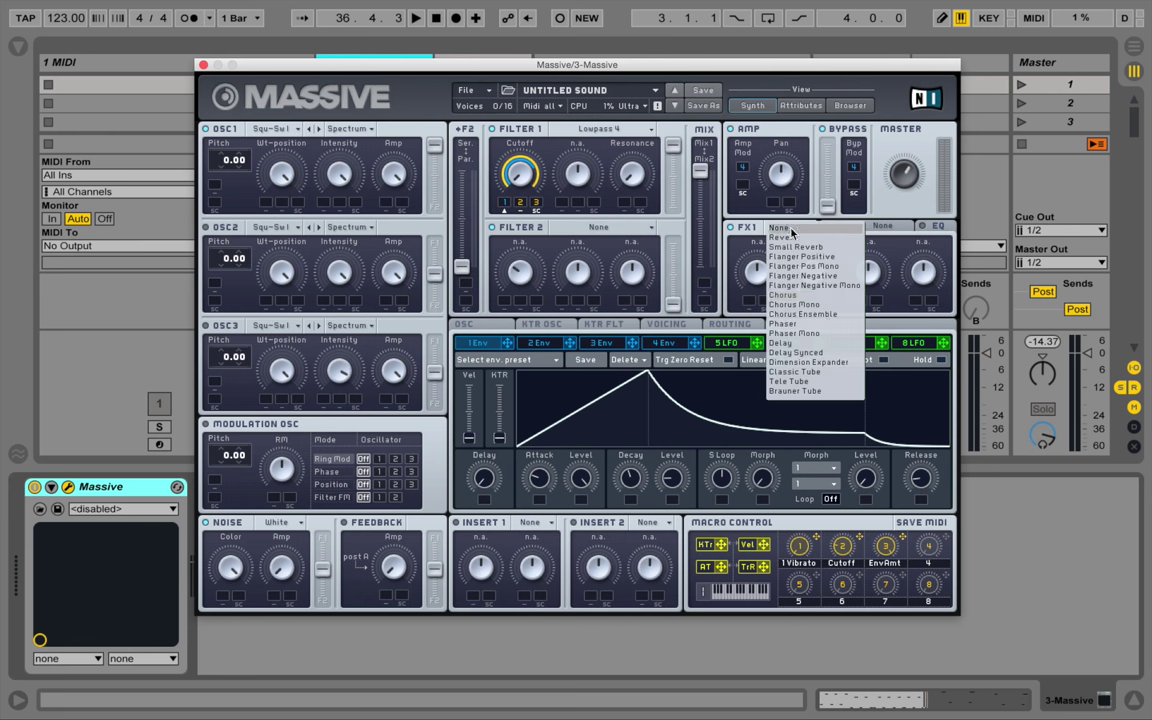
{"action": "left_click", "coordinate": [833, 375]}
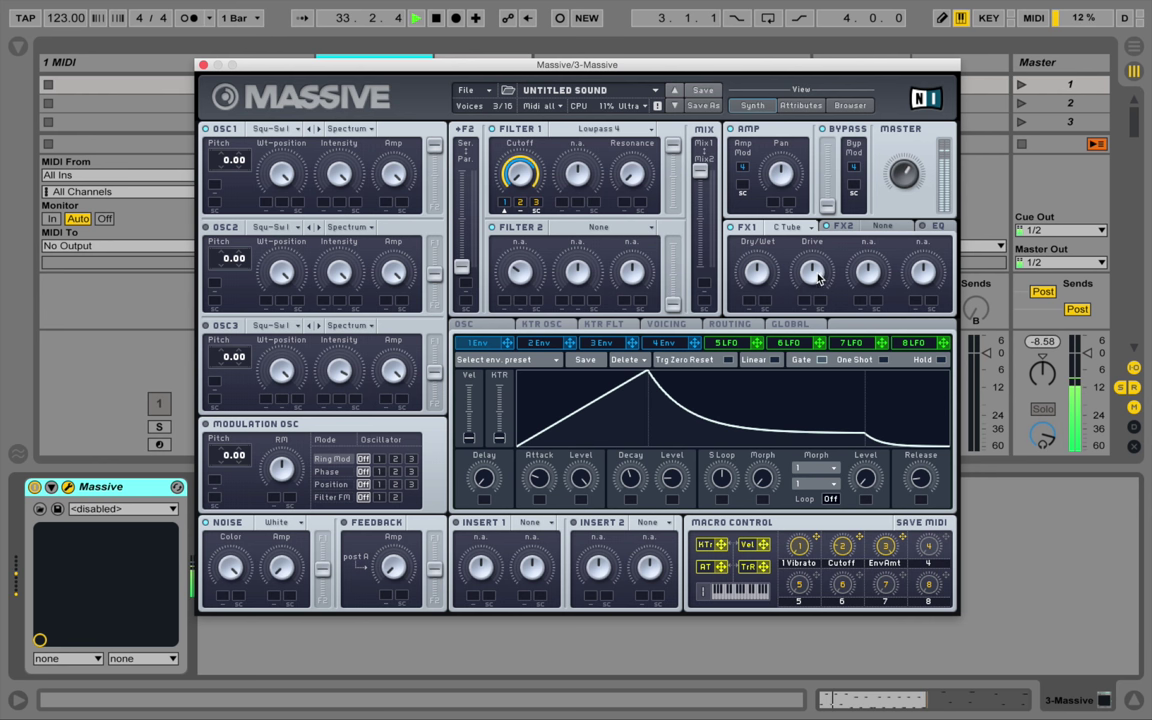
{"action": "left_click_drag", "start_coordinate": [810, 284], "coordinate": [822, 288]}
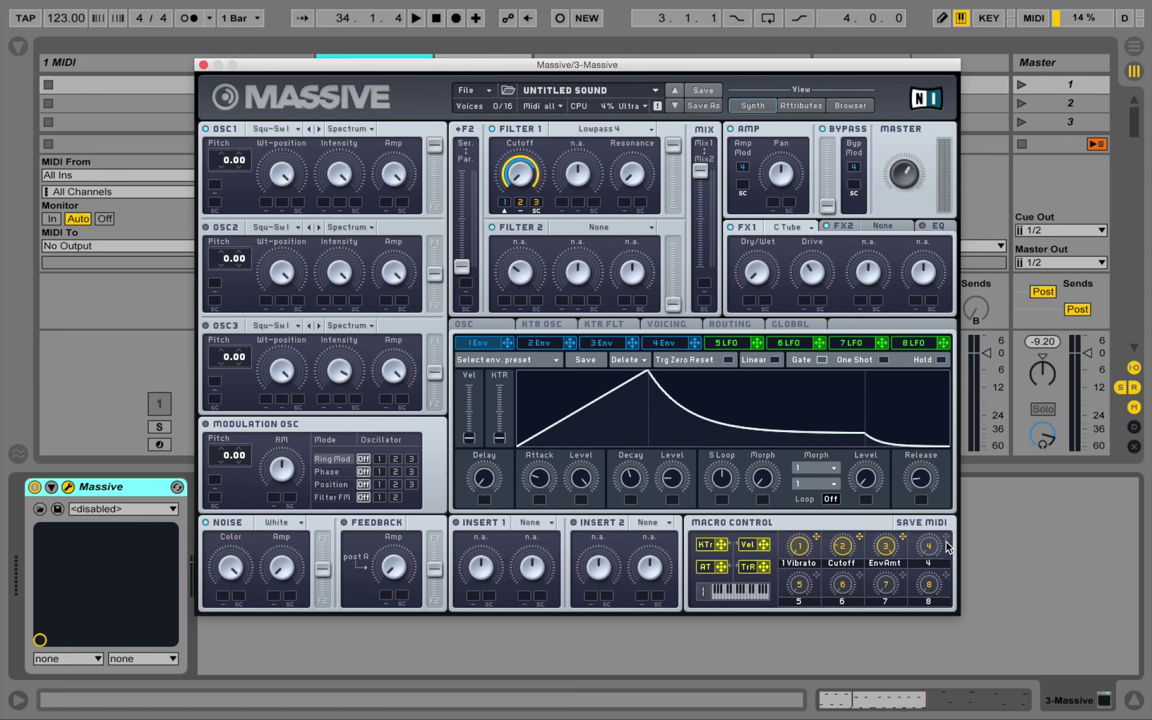
- Assign macro 4 to the tube's Dry/Wet and label it 'Tube'
{"action": "left_click_drag", "start_coordinate": [774, 327], "coordinate": [748, 300]}
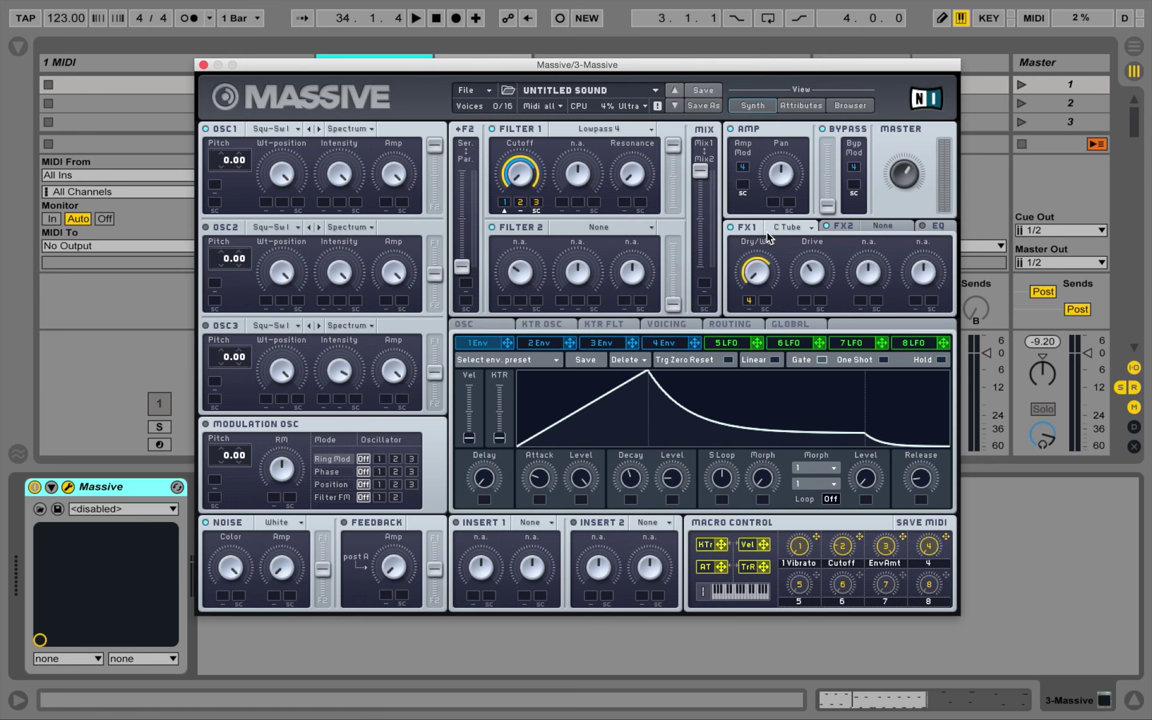
{"action": "double_click", "coordinate": [926, 562]}
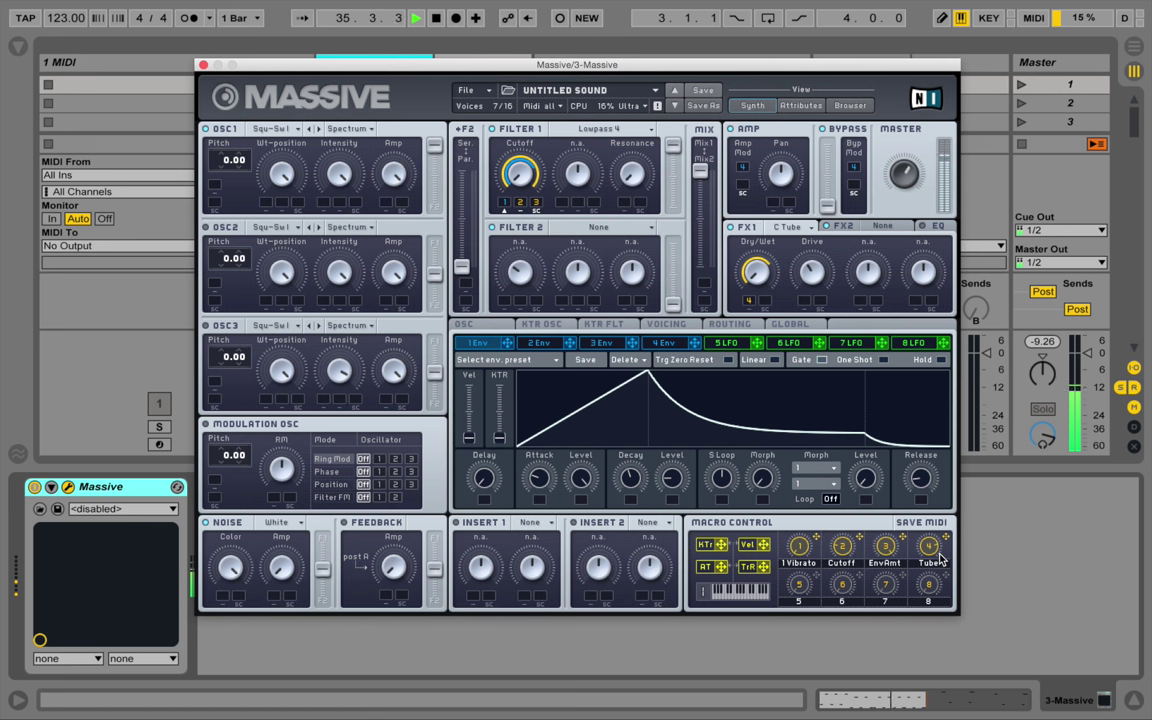
{"action": "key", "text": "space"}
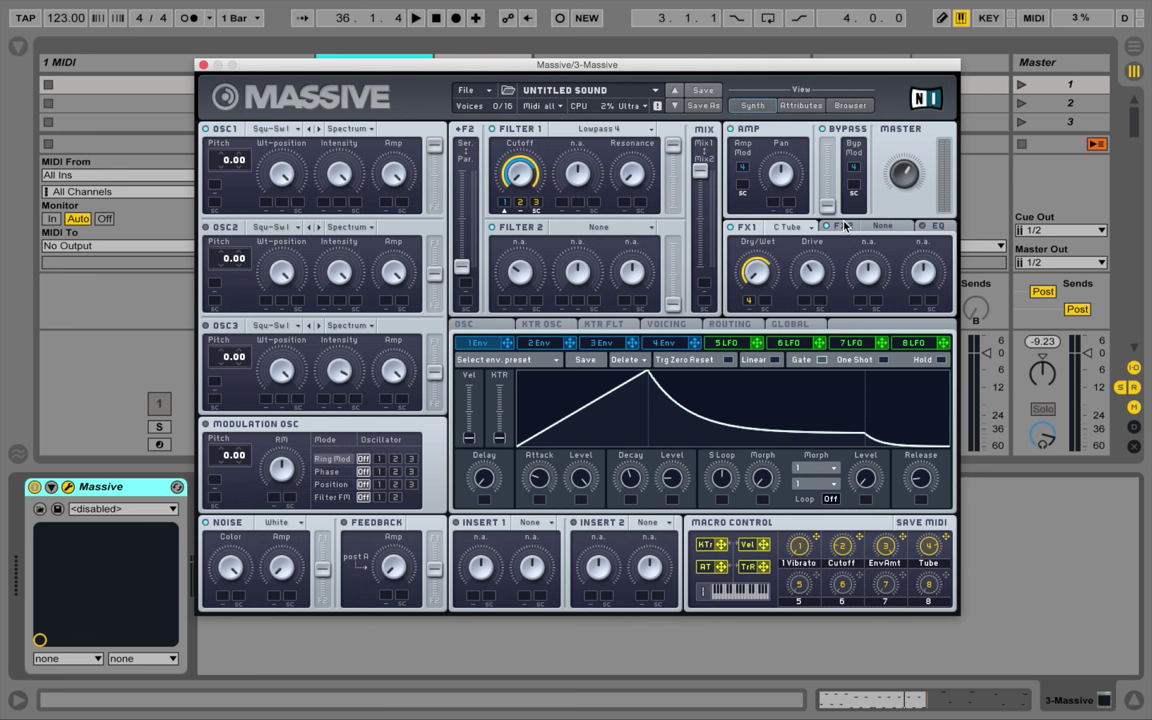
{"action": "left_click", "coordinate": [844, 226]}
- Set FX2 to Chorus, put its Dry/Wet on macro 5 labelled 'Chorus', and audition
{"action": "left_click", "coordinate": [881, 228]}
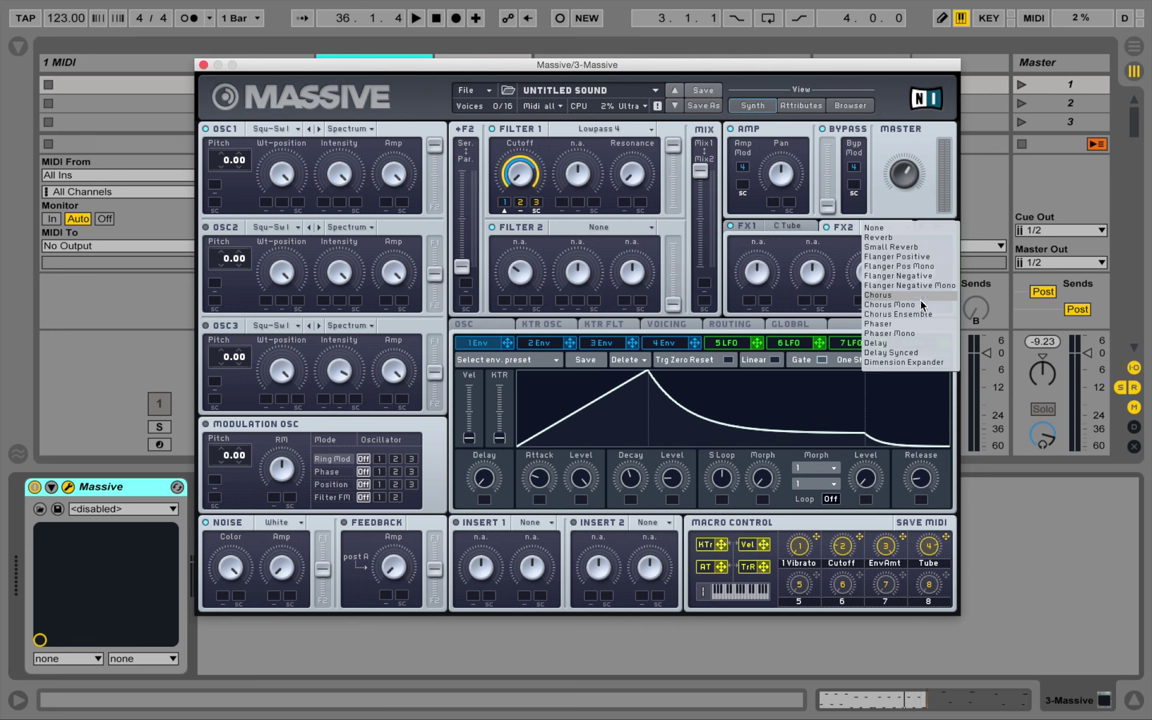
{"action": "left_click", "coordinate": [910, 296]}
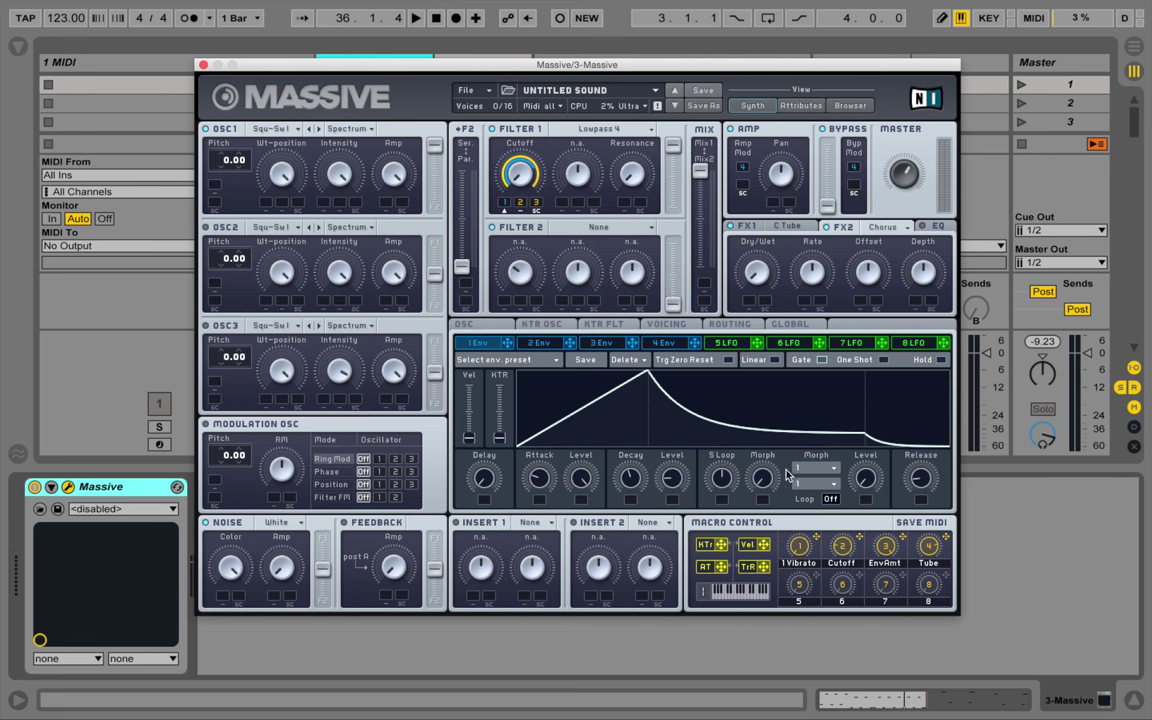
{"action": "left_click_drag", "start_coordinate": [813, 580], "coordinate": [750, 301]}
{"action": "type", "text": "Chorus"}
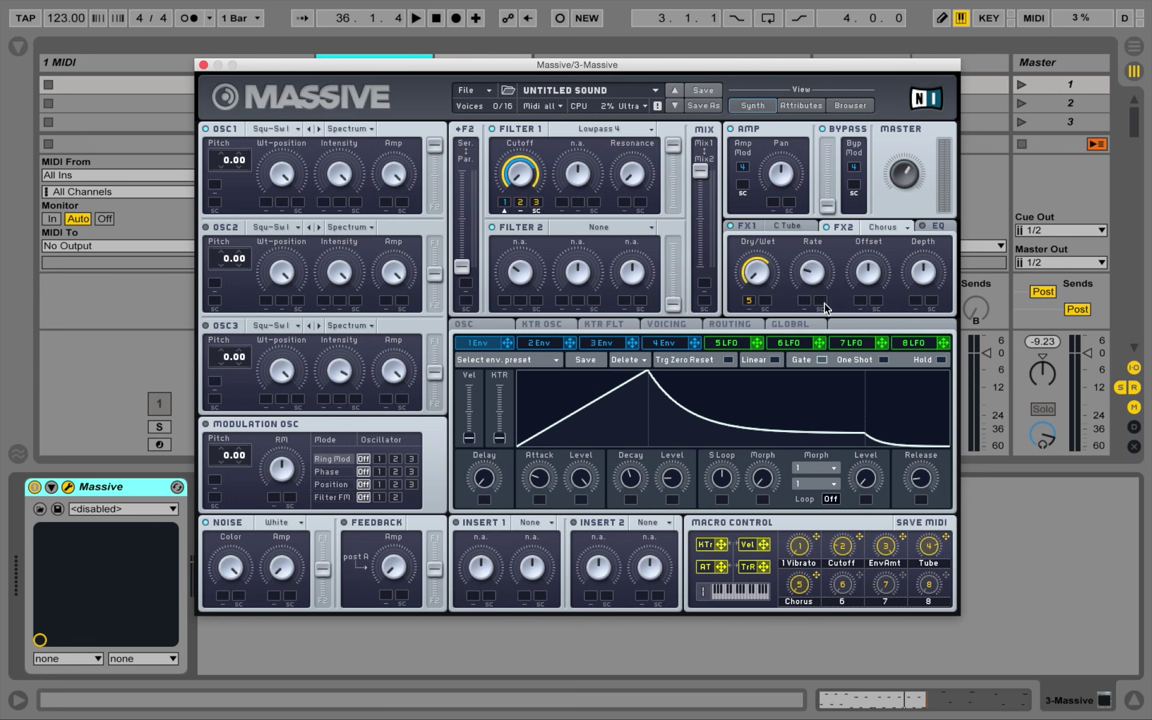
{"action": "key", "text": "space"}
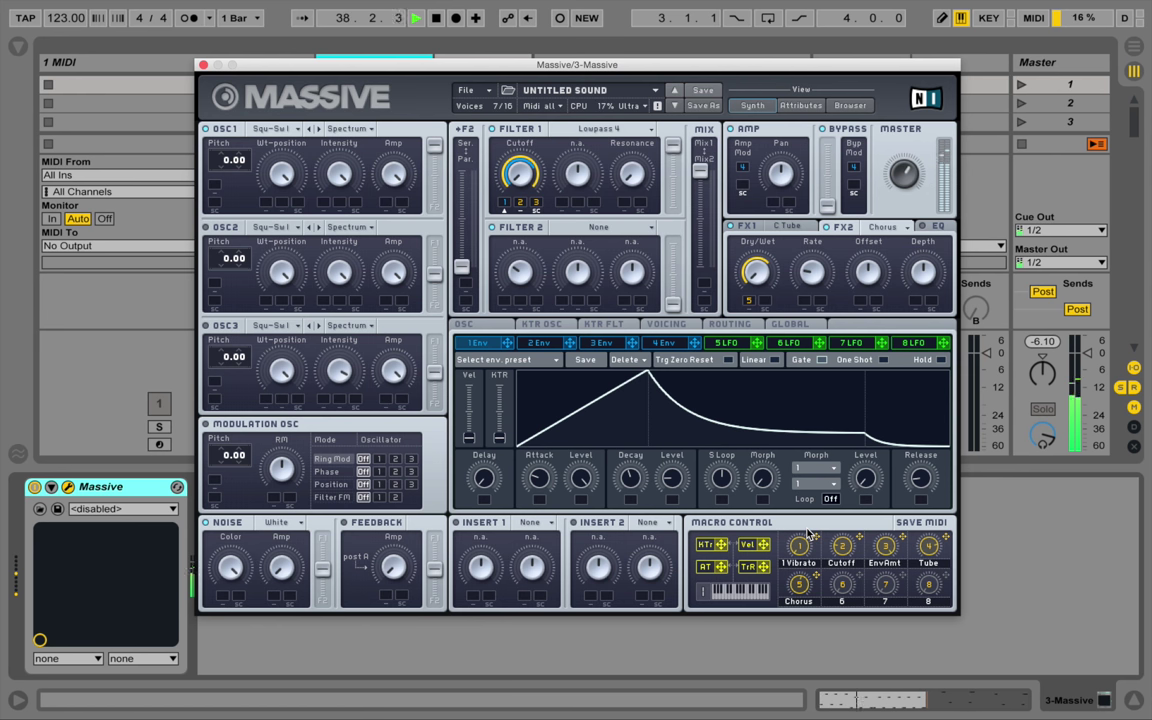
{"action": "key", "text": "space"}
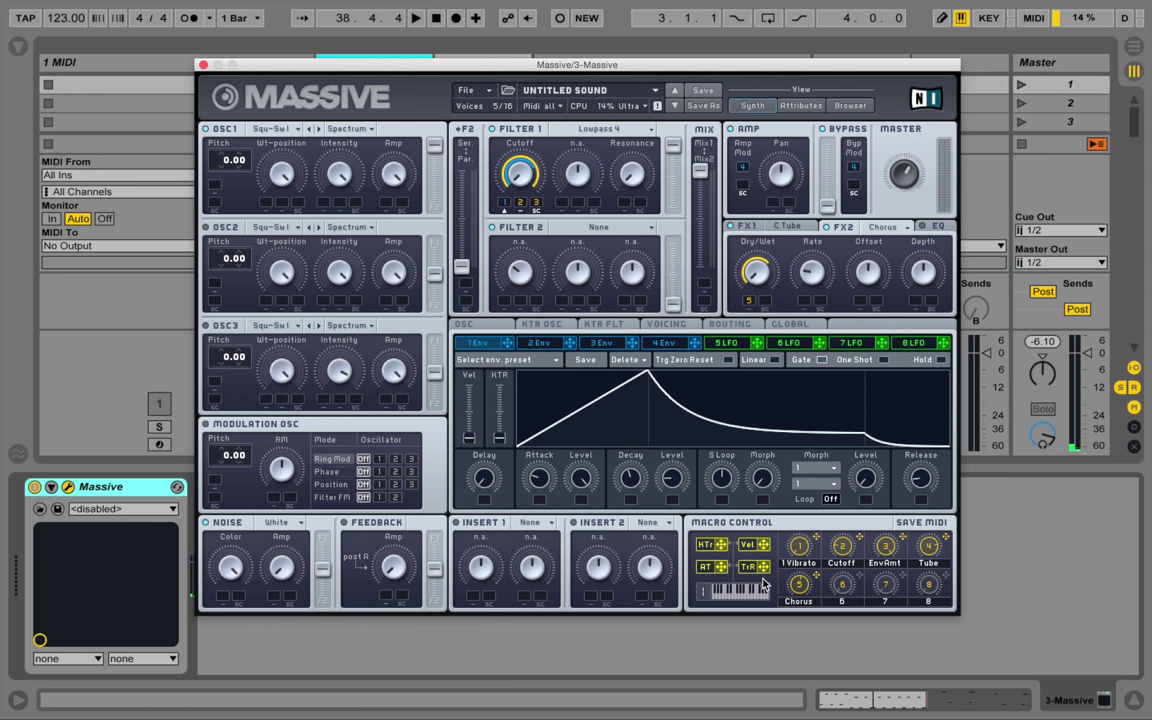
{"action": "left_click", "coordinate": [677, 324]}
- Audition the bass patch by starting and stopping playback a few times
{"action": "key", "text": "space"}
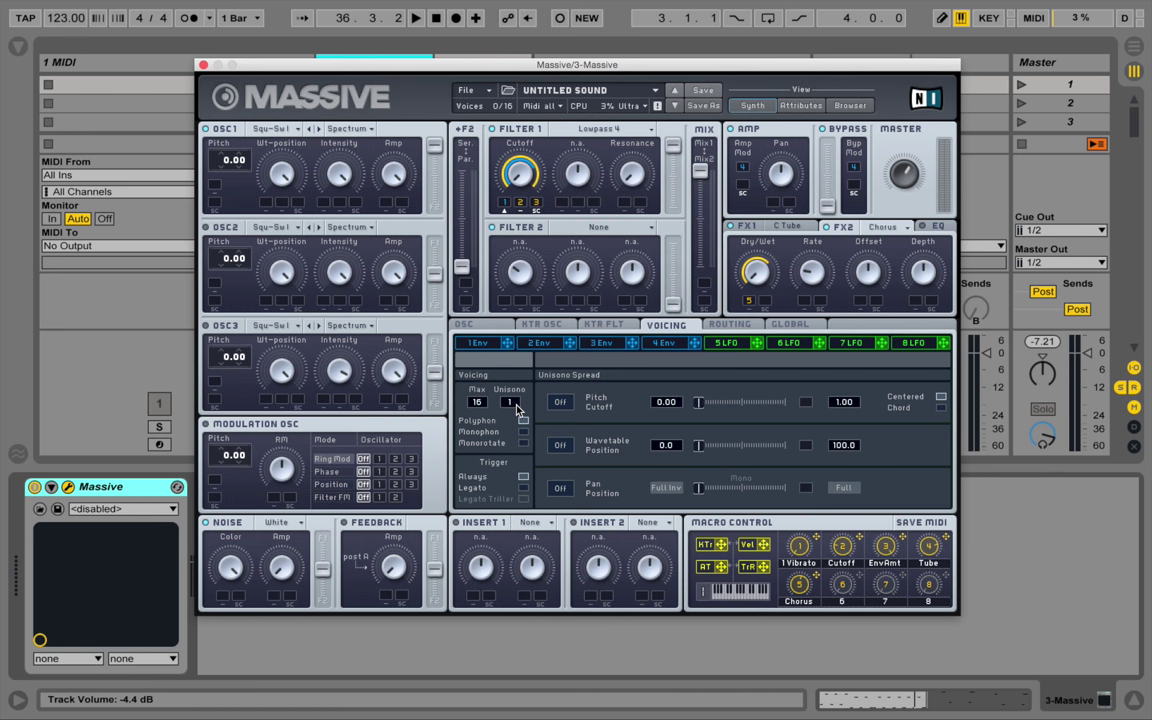
{"action": "key", "text": "space"}
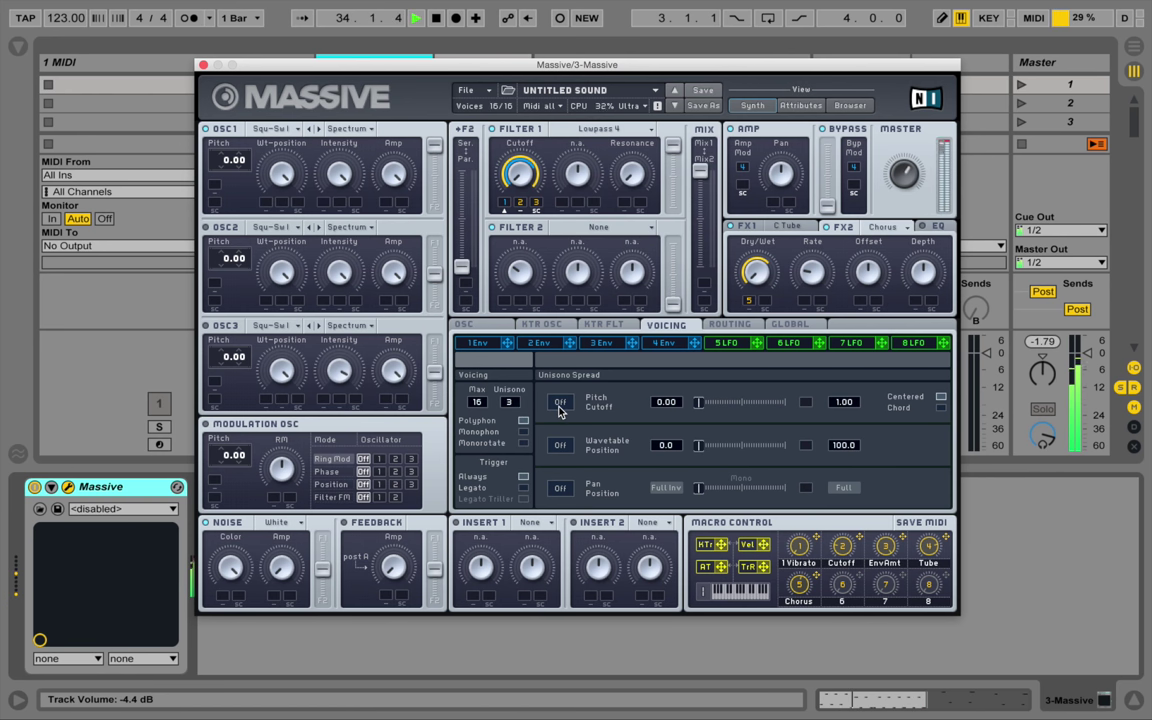
{"action": "key", "text": "space"}
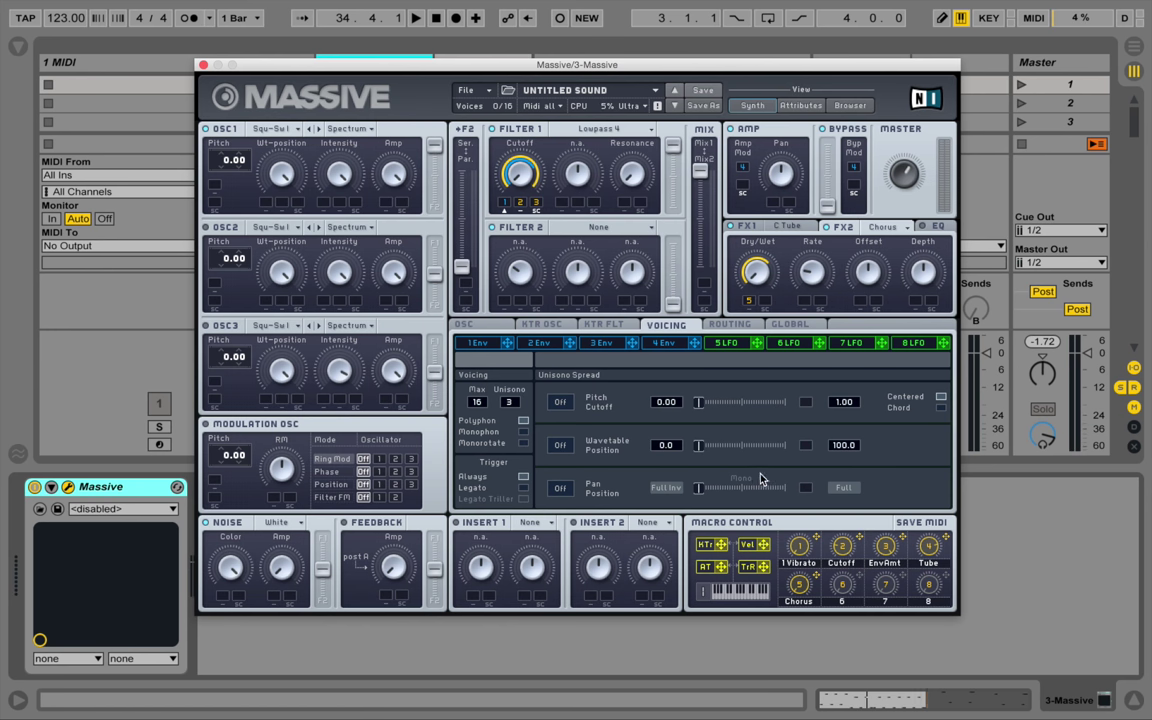
{"action": "key", "text": "space"}
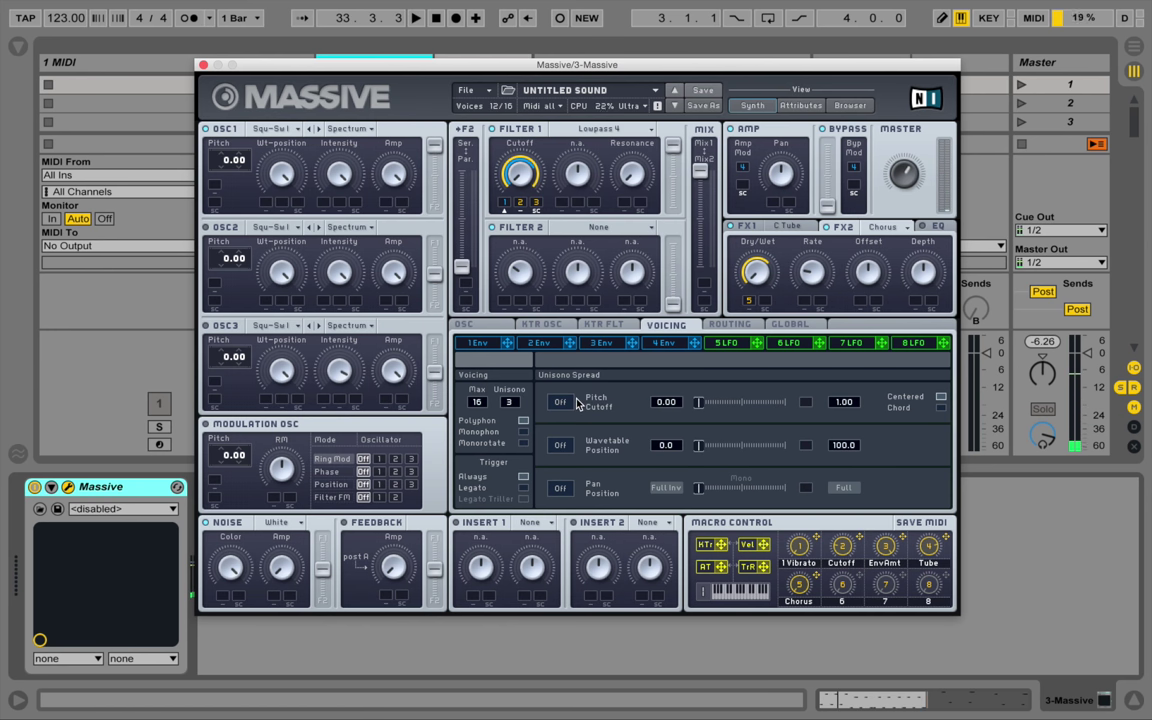
- Turn on unison pitch spread, widen it to 0.00–1.00, and enable Monorotate voicing
{"action": "left_click", "coordinate": [561, 403]}
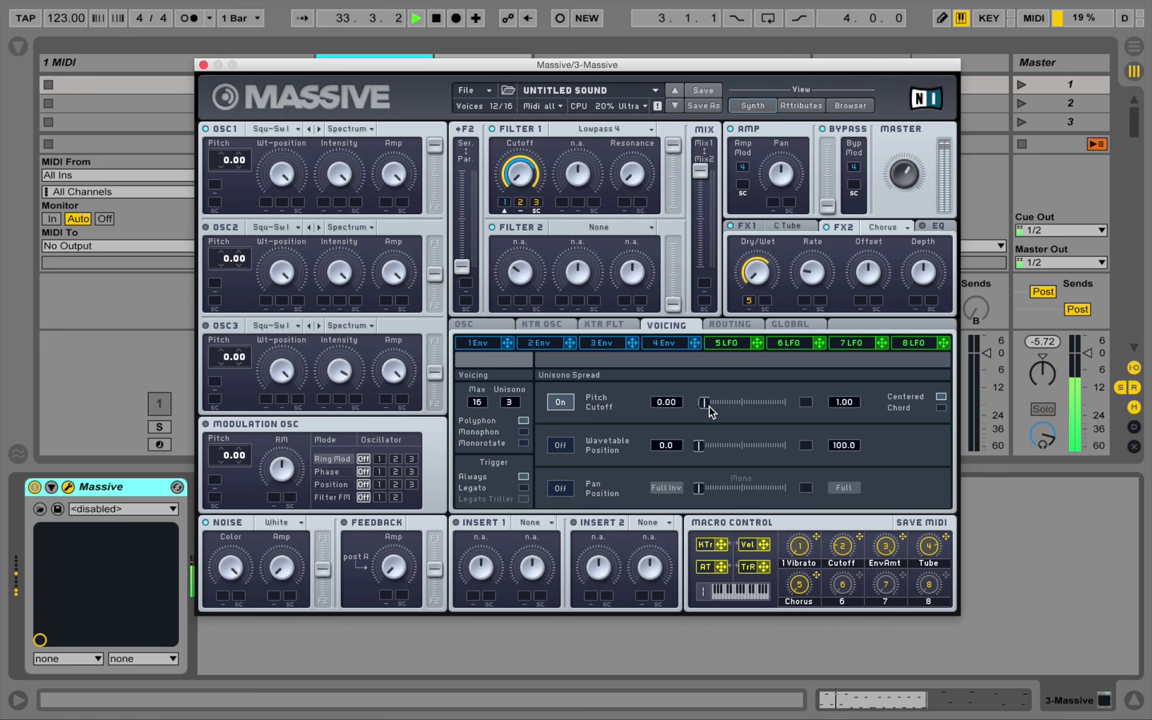
{"action": "left_click_drag", "start_coordinate": [705, 410], "coordinate": [715, 410]}
{"action": "left_click", "coordinate": [524, 446]}
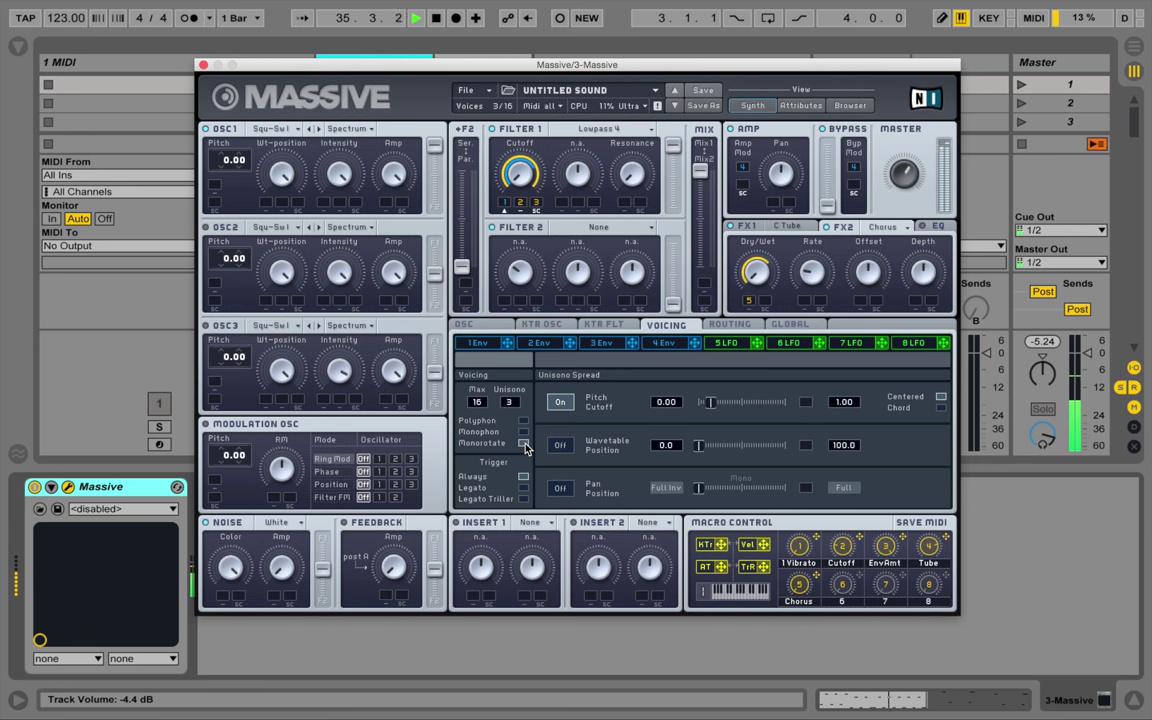
{"action": "key", "text": "space"}
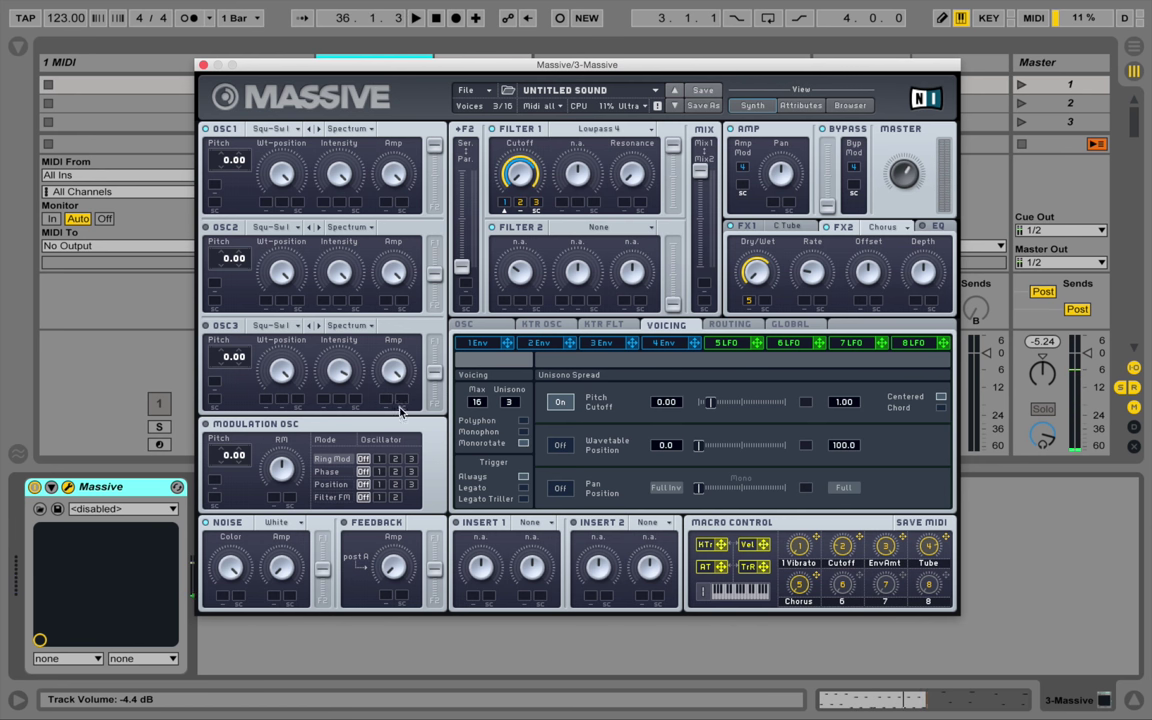
{"action": "left_click", "coordinate": [466, 325]}
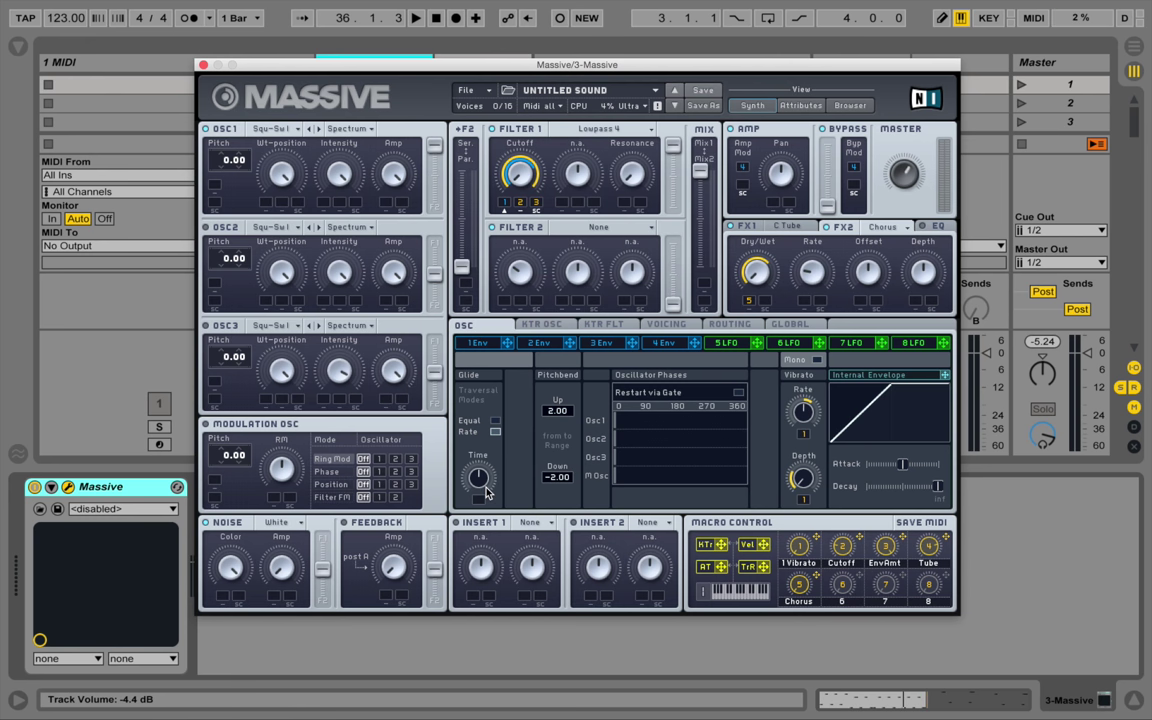
{"action": "left_click", "coordinate": [664, 326]}
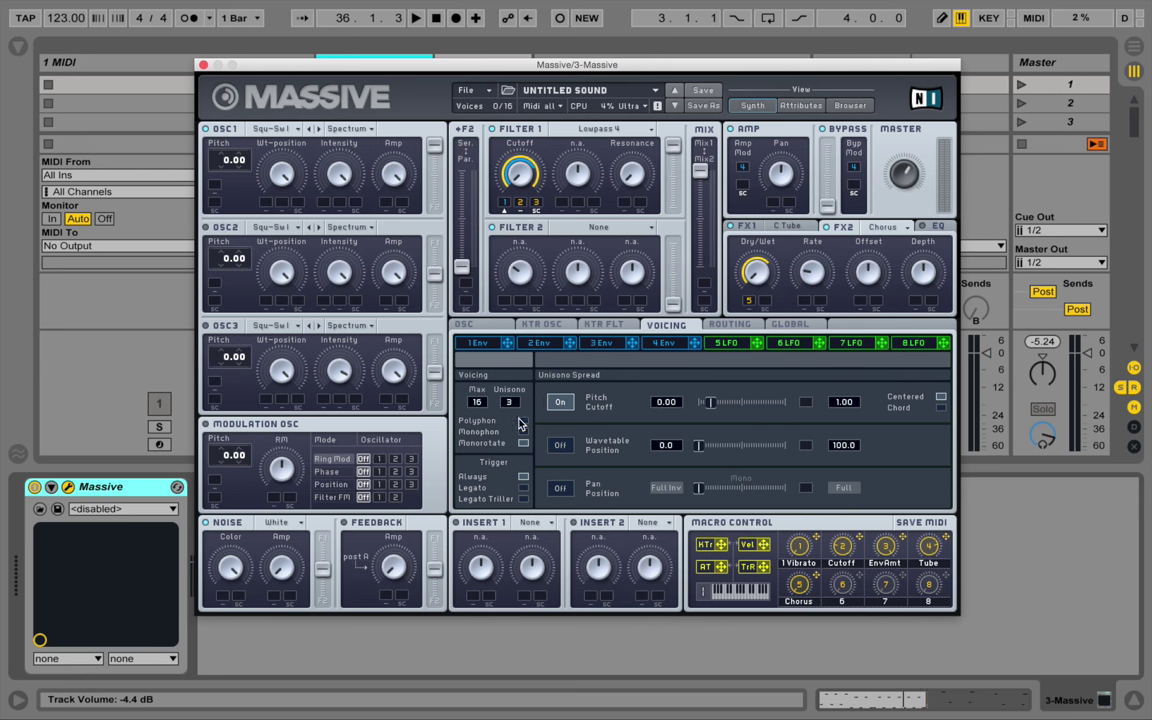
{"action": "left_click", "coordinate": [489, 328]}
{"action": "key", "text": "space"}
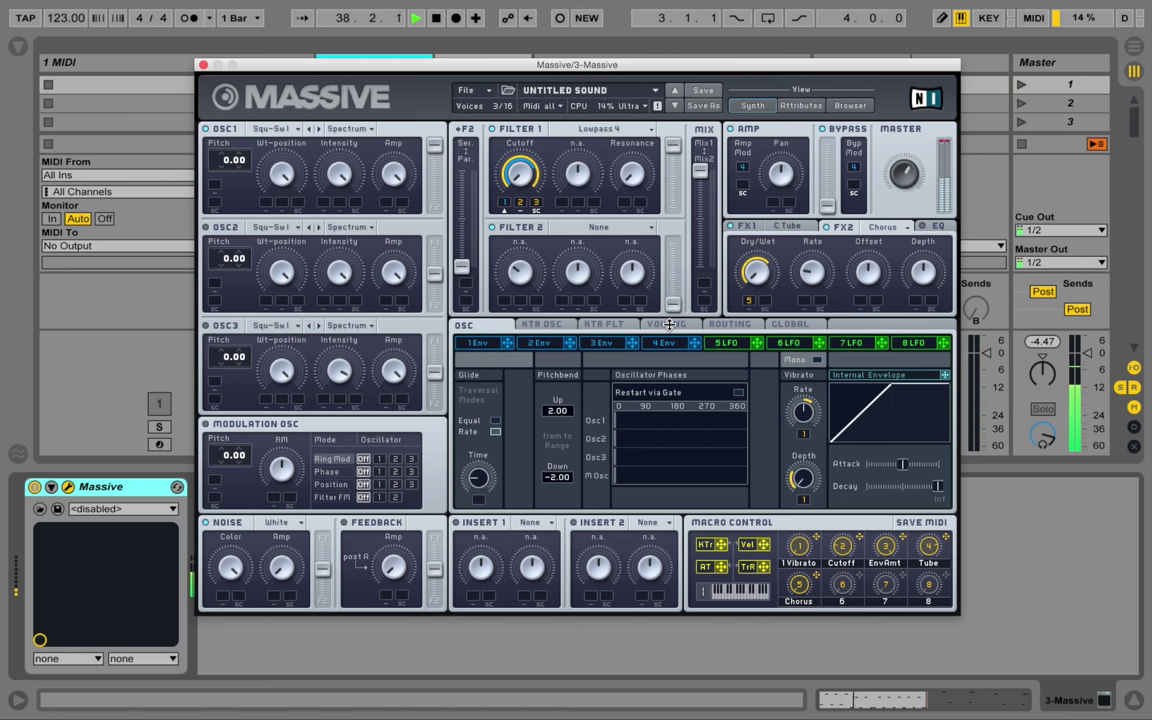
{"action": "key", "text": "space"}
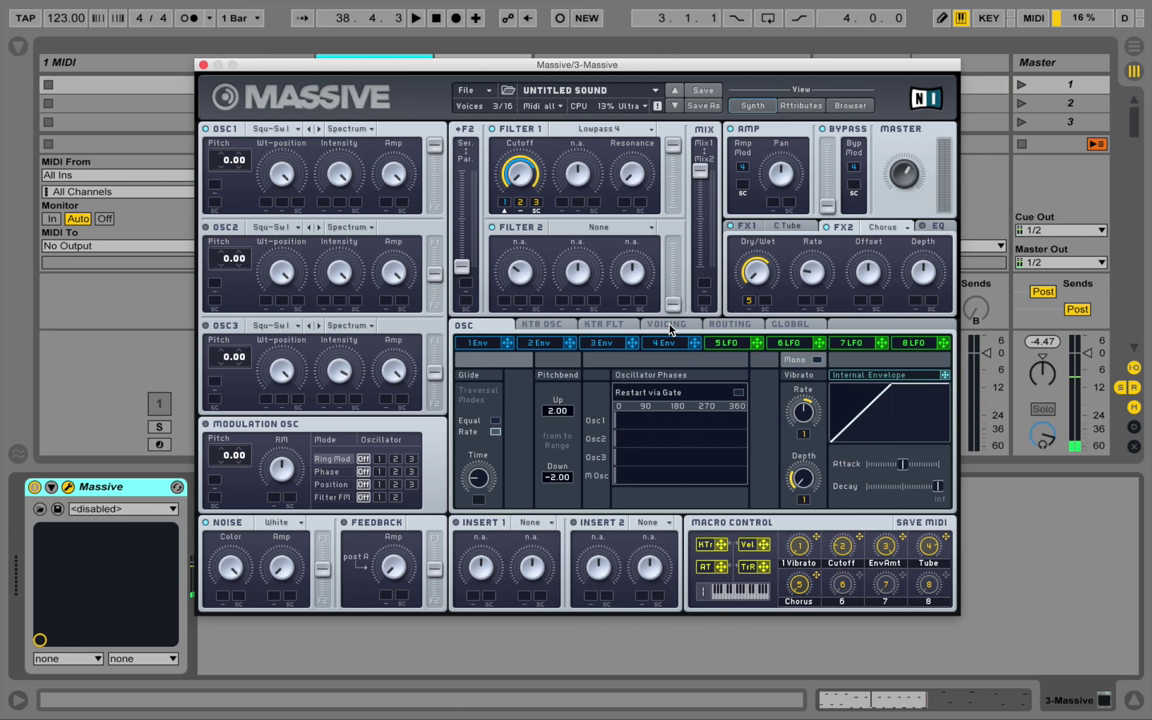
- Bring back Massive's Voicing page and widen the unison pitch spread slightly while playing
{"action": "left_click", "coordinate": [667, 325]}
{"action": "key", "text": "space"}
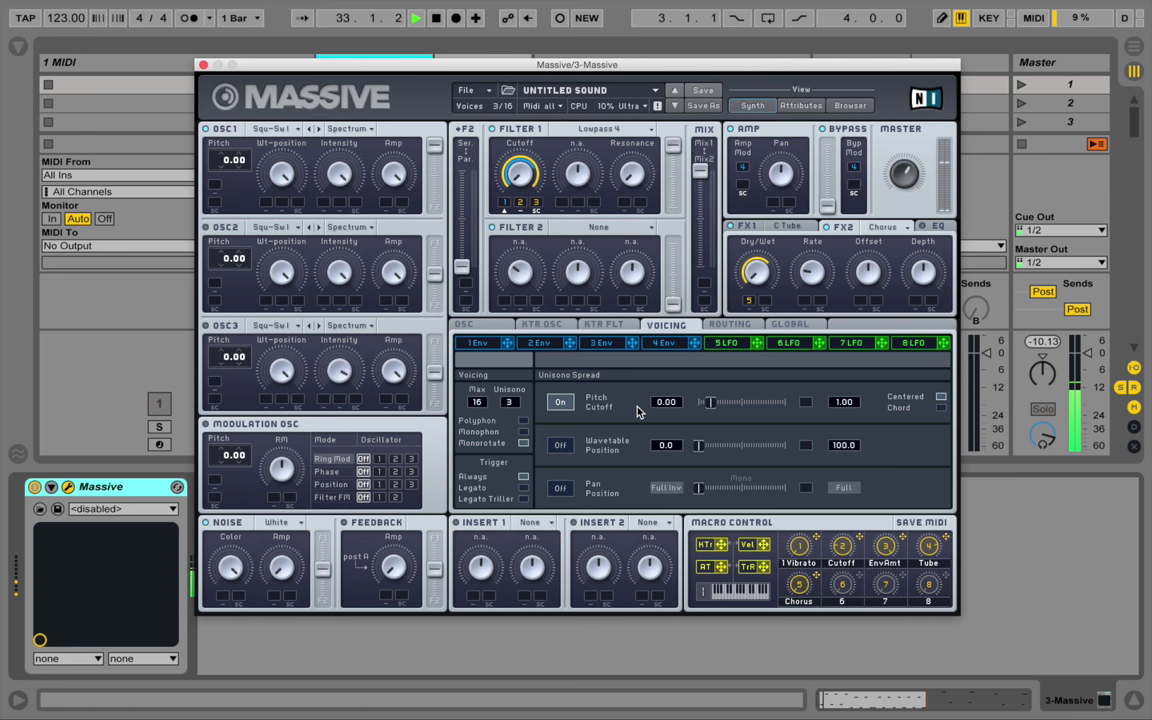
{"action": "mouse_move", "coordinate": [709, 402]}
{"action": "left_mouse_down"}
{"action": "mouse_move", "coordinate": [750, 404]}
{"action": "mouse_move", "coordinate": [707, 404]}
{"action": "left_mouse_up"}
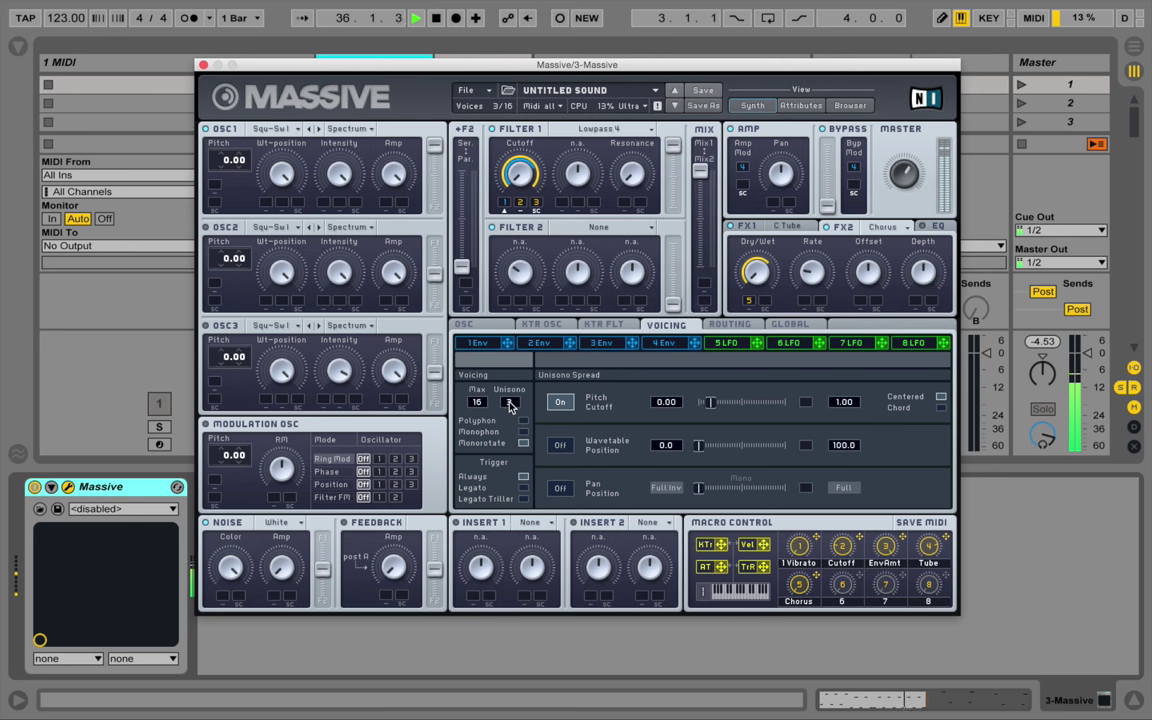
{"action": "key", "text": "space"}
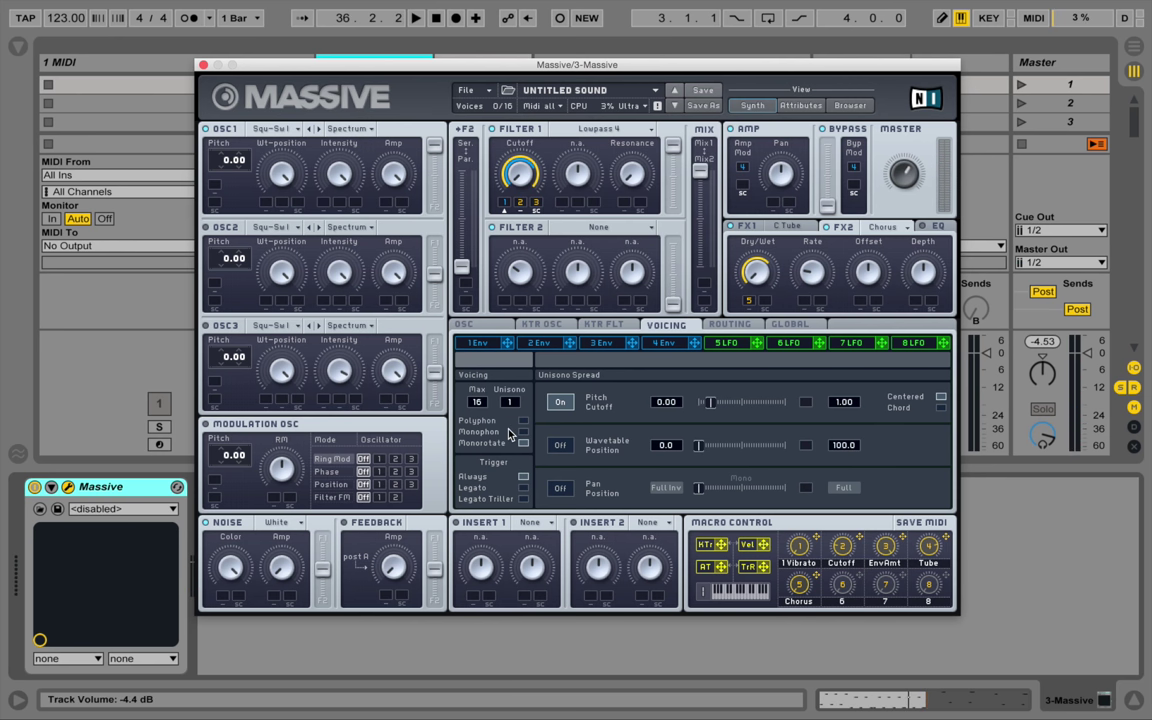
- Listen to the single-voice sound, then raise Unisono from 1 back to 3 and play
{"action": "key", "text": "space"}
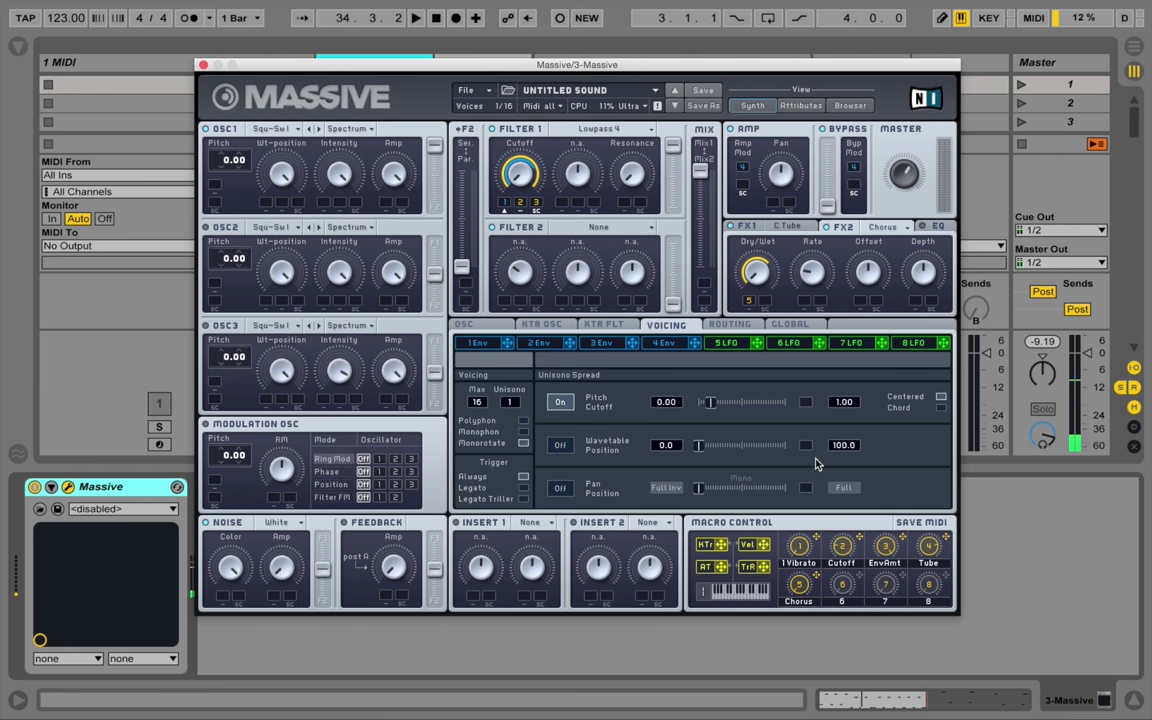
{"action": "key", "text": "space"}
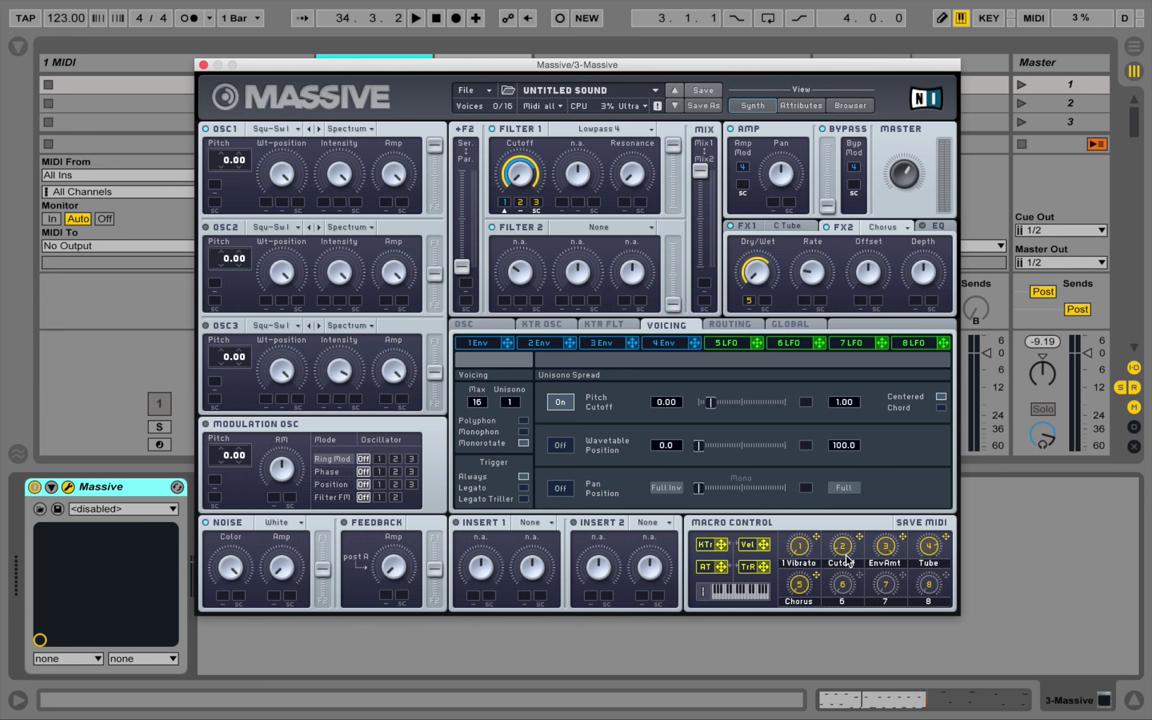
{"action": "key", "text": "space"}
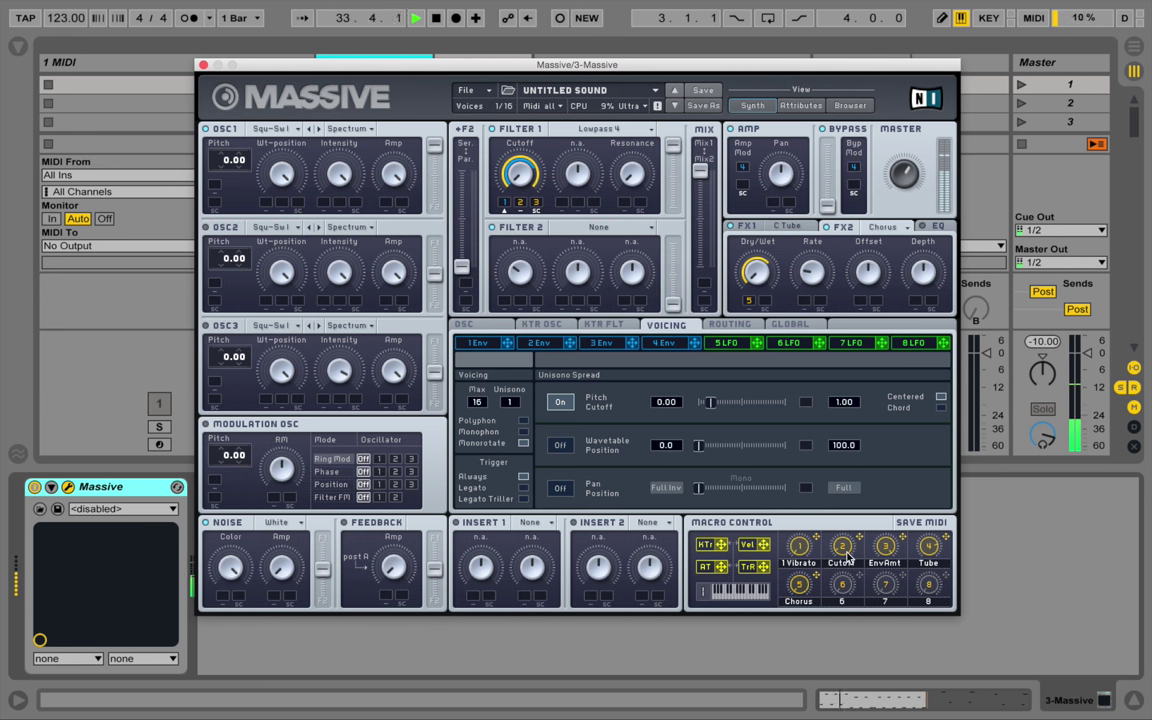
{"action": "key", "text": "space"}
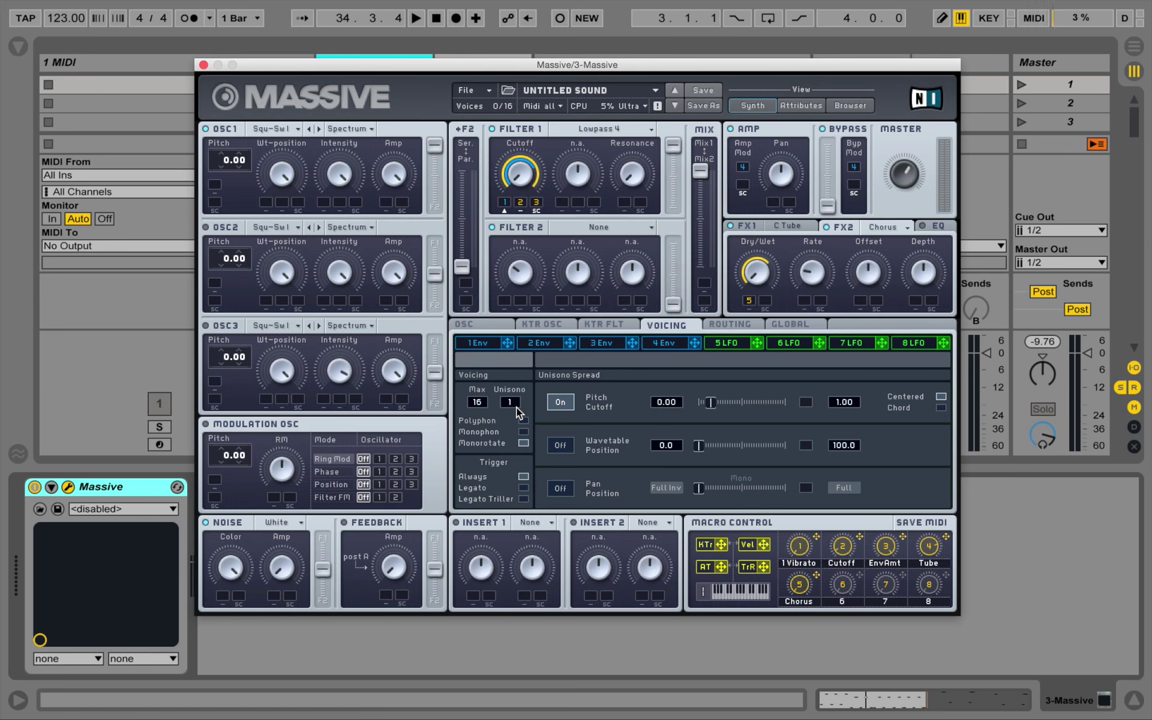
{"action": "left_click_drag", "start_coordinate": [513, 404], "coordinate": [516, 398]}
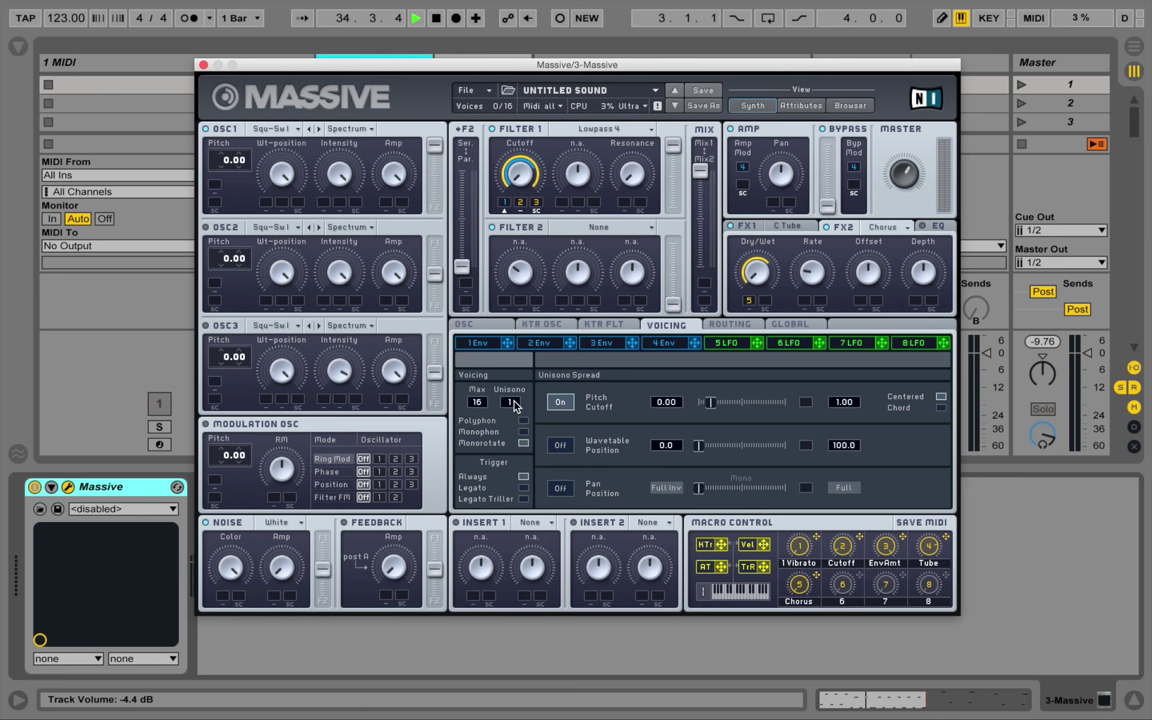
{"action": "key", "text": "space"}
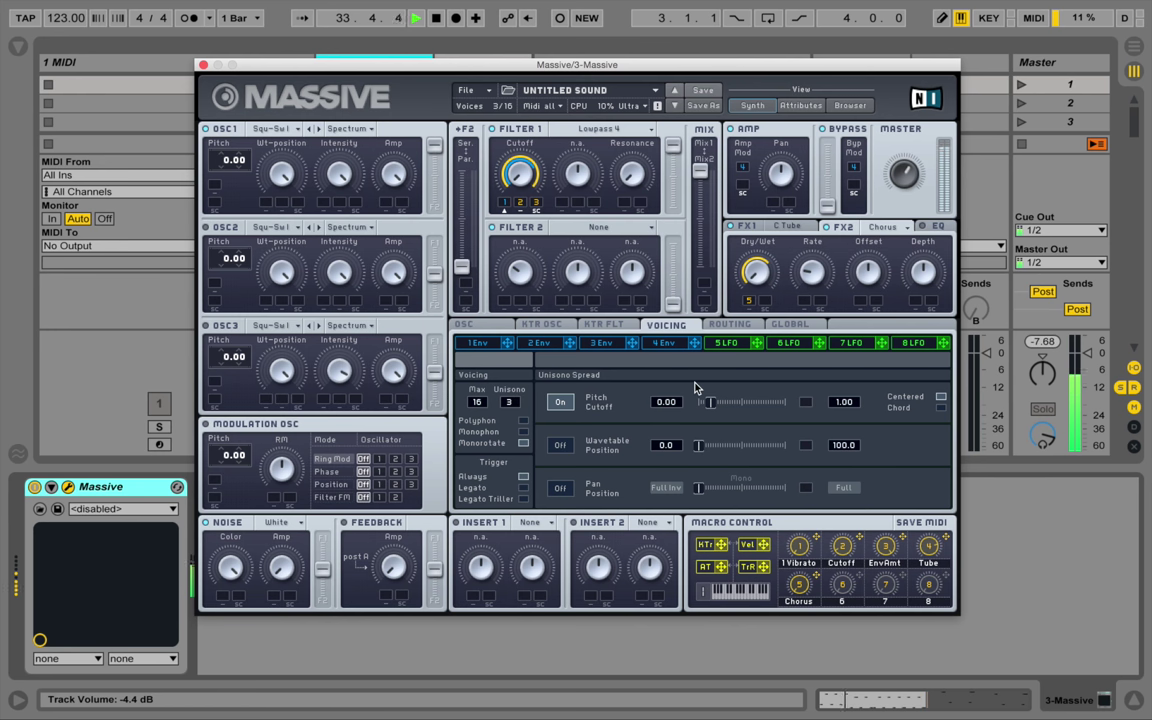